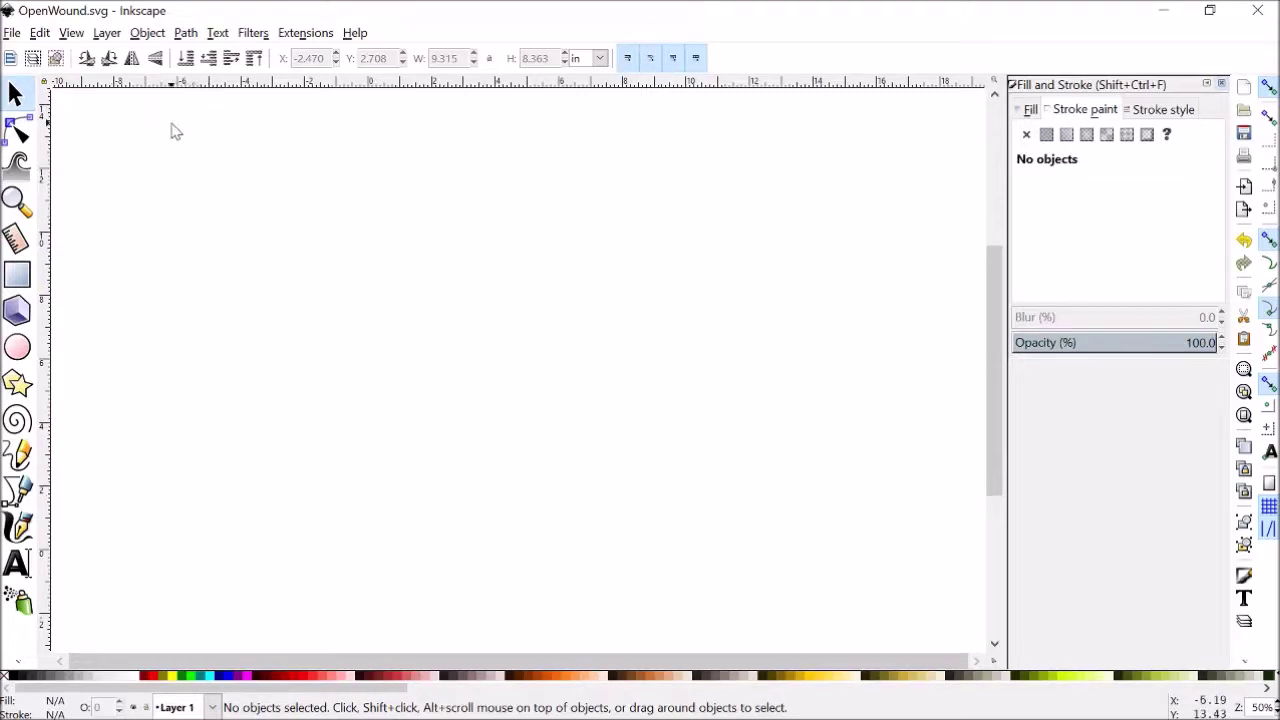
Step: Draw a rounded rectangle near the canvas centre with slightly reduced corner rounding
left_click(17, 276)
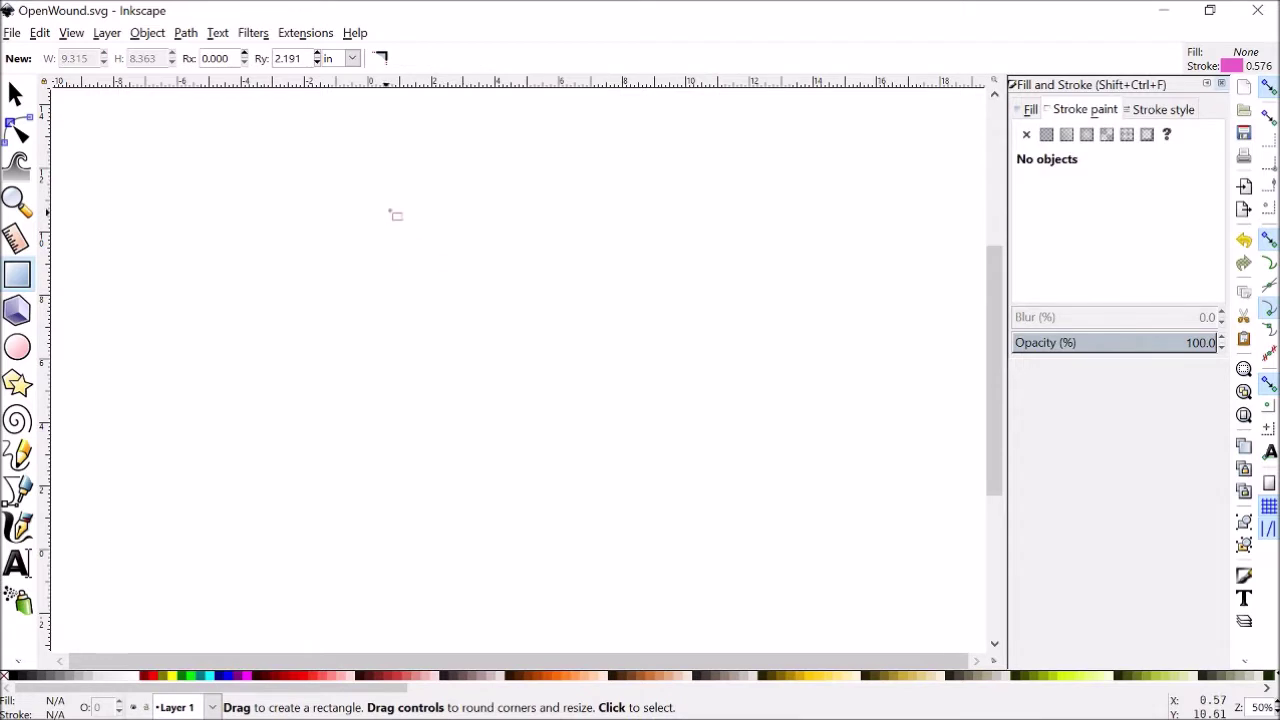
mouse_move(388, 212)
left_mouse_down()
mouse_move(606, 380)
mouse_move(638, 427)
left_mouse_up()
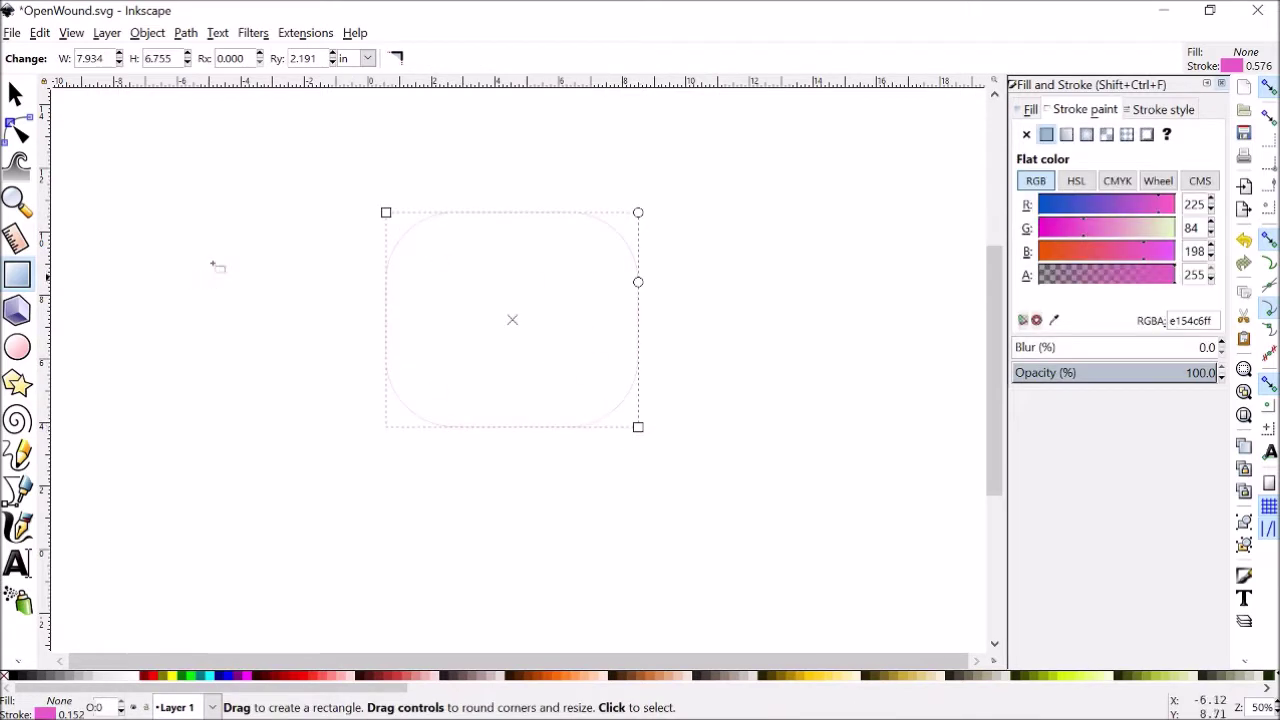
mouse_move(645, 283)
left_mouse_down()
mouse_move(641, 268)
mouse_move(650, 276)
left_mouse_up()
Step: Set the rectangle's outline width to 0.106 in
left_click(1160, 110)
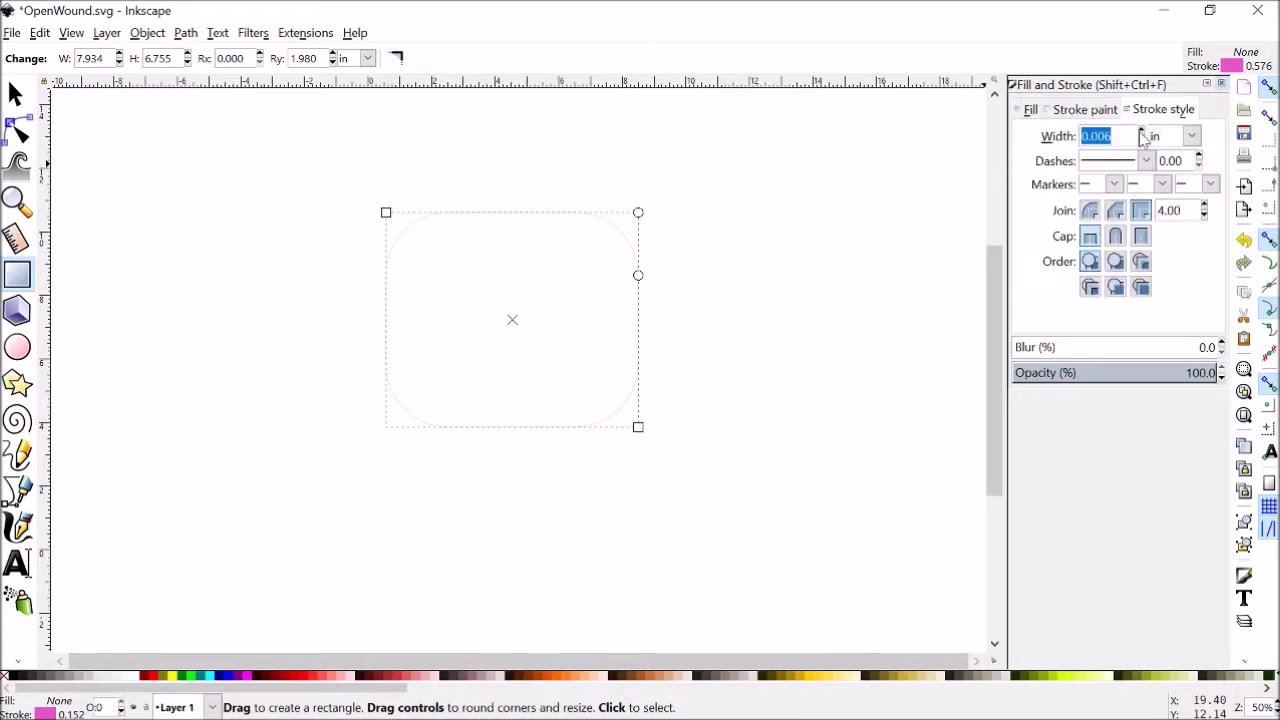
left_click(1141, 131)
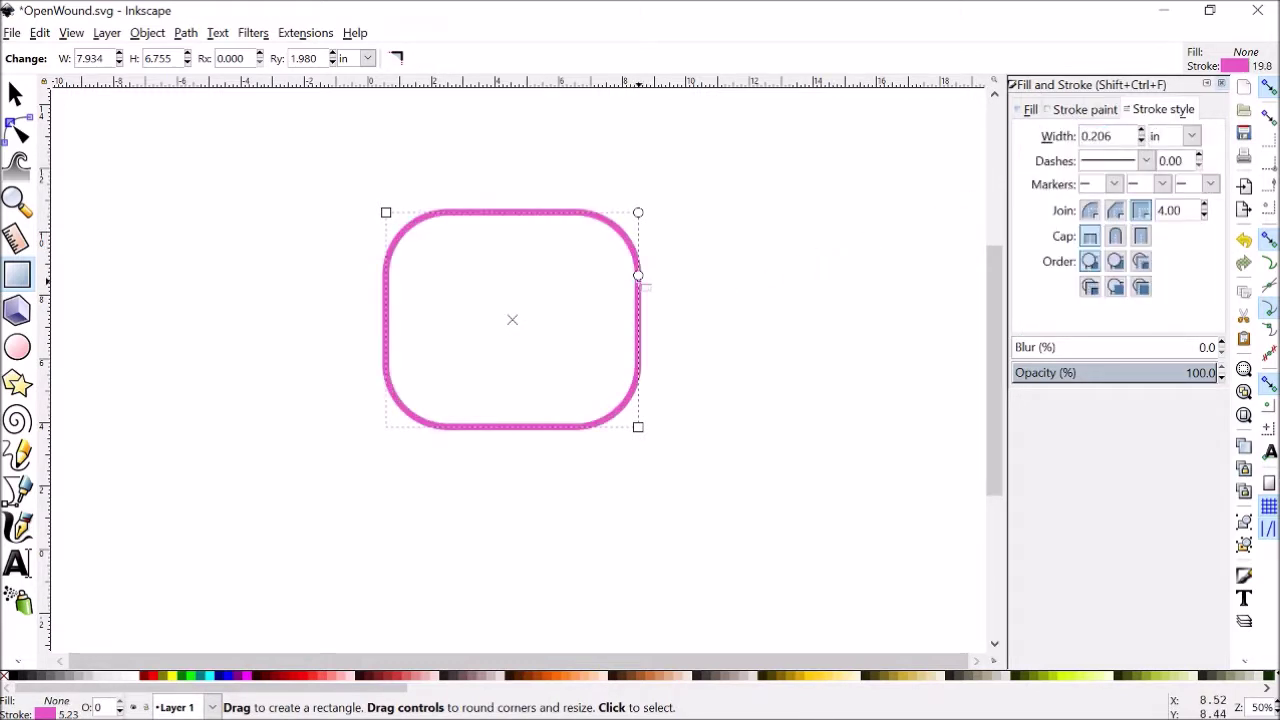
left_click(1141, 140)
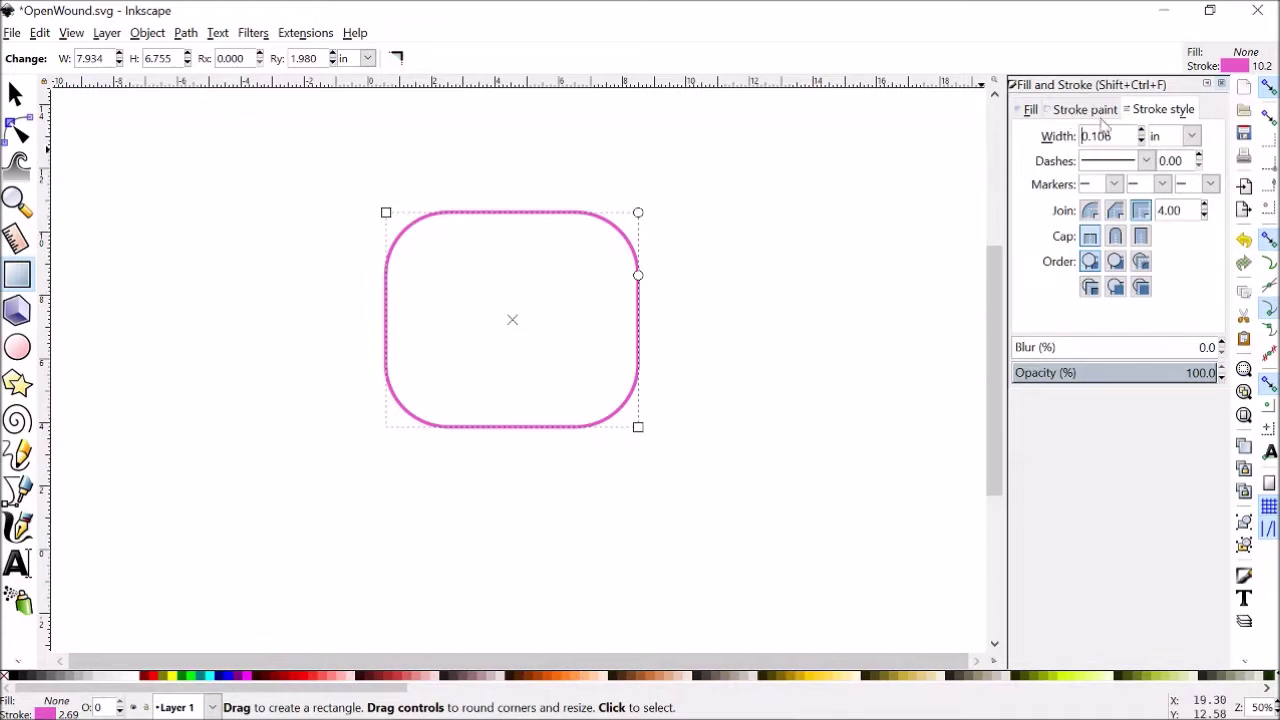
Step: Try an outline width of 0.006 in, restore 0.106 in, and switch to the Selector tool
key("Down")
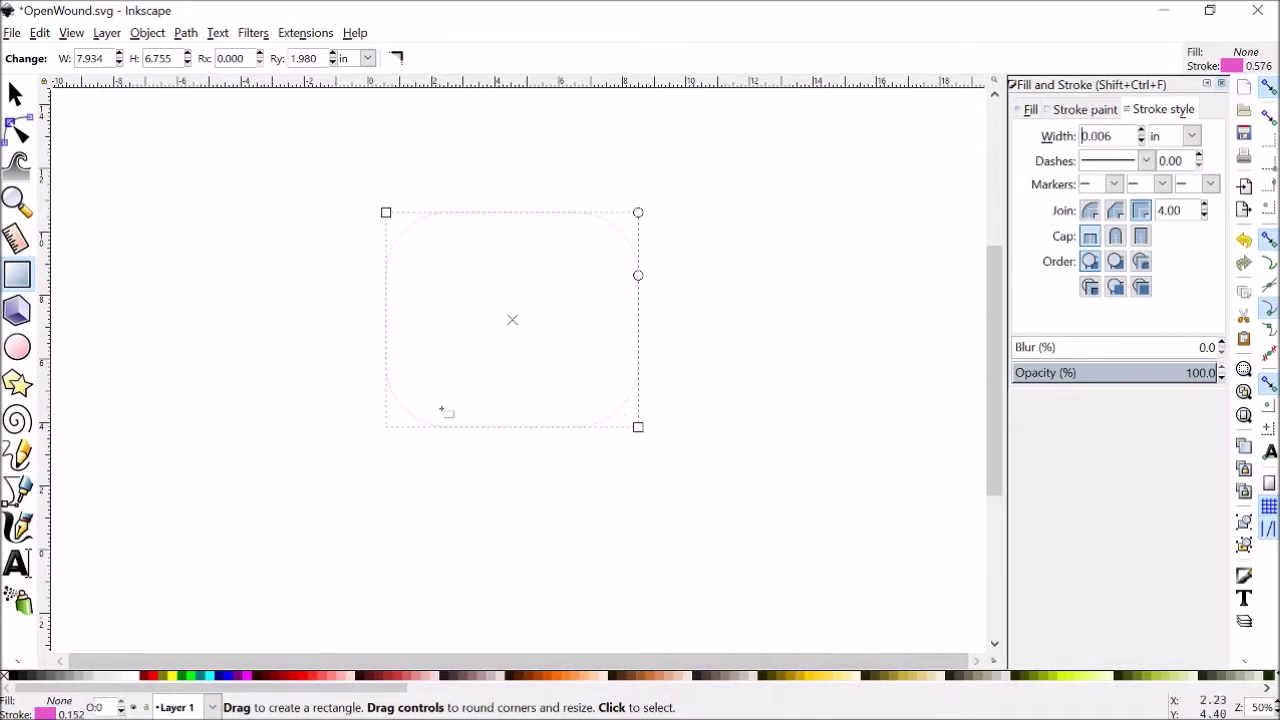
left_click(1142, 133)
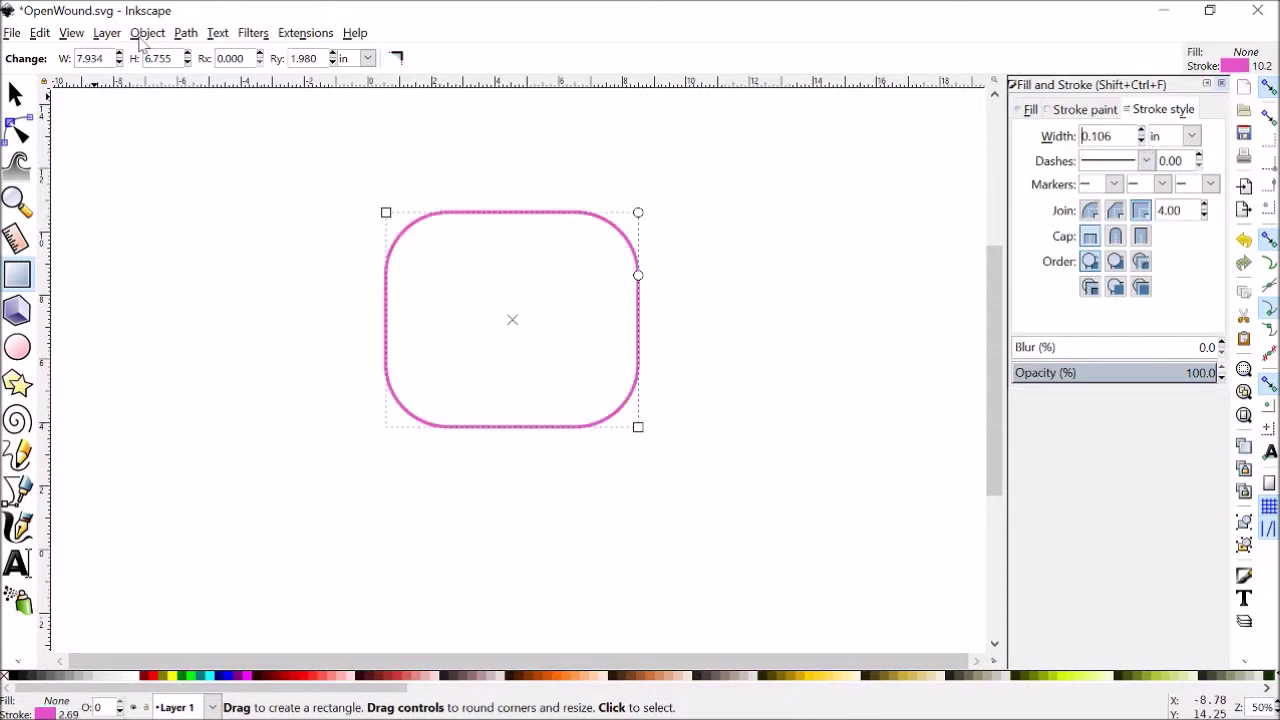
left_click(186, 36)
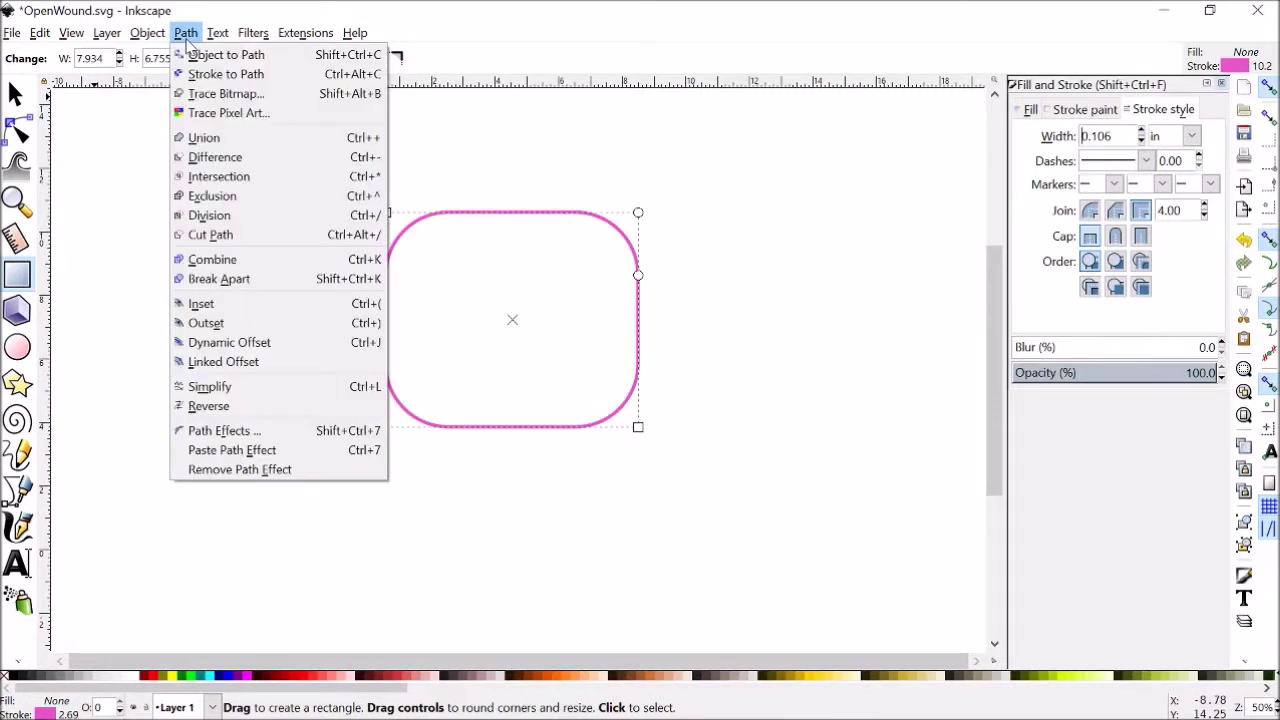
mouse_move(253, 33)
left_click(15, 93)
double_click(15, 93)
left_click(903, 194)
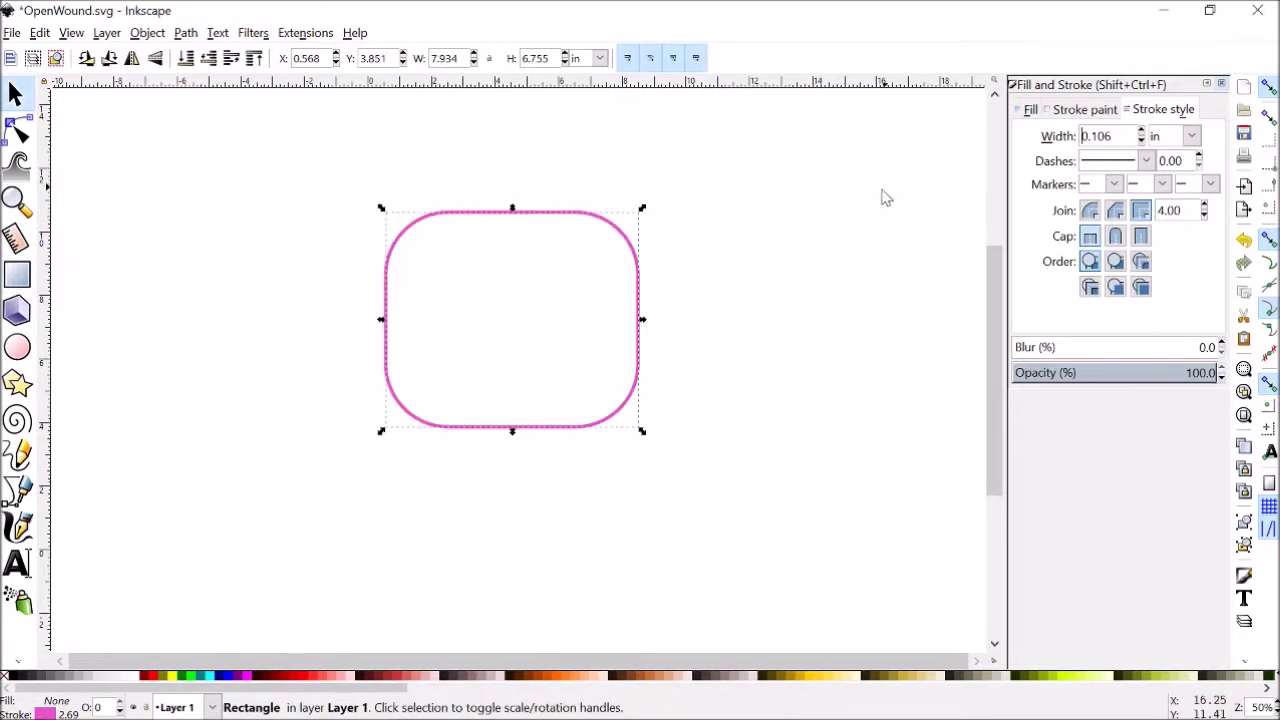
Step: Thicken the rectangle's outline to a 0.25 in stroke width
left_click(220, 33)
mouse_move(188, 35)
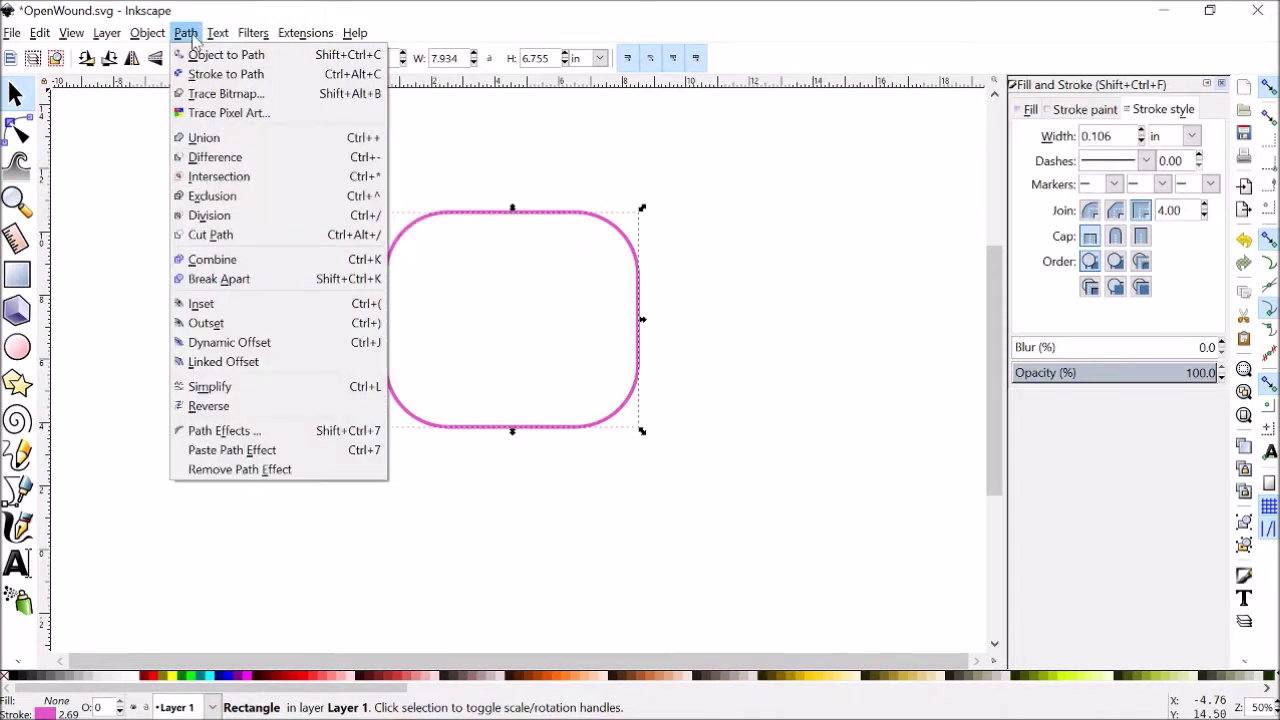
left_click(1097, 137)
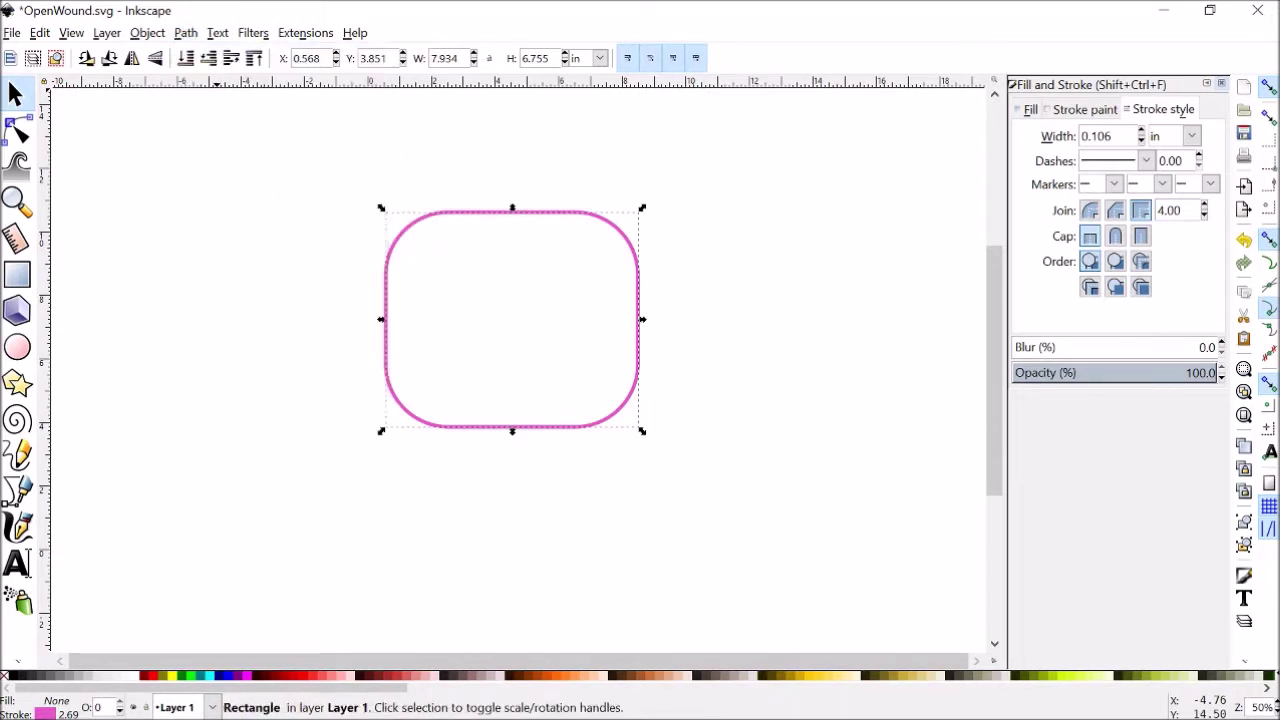
type("0.25")
key("Return")
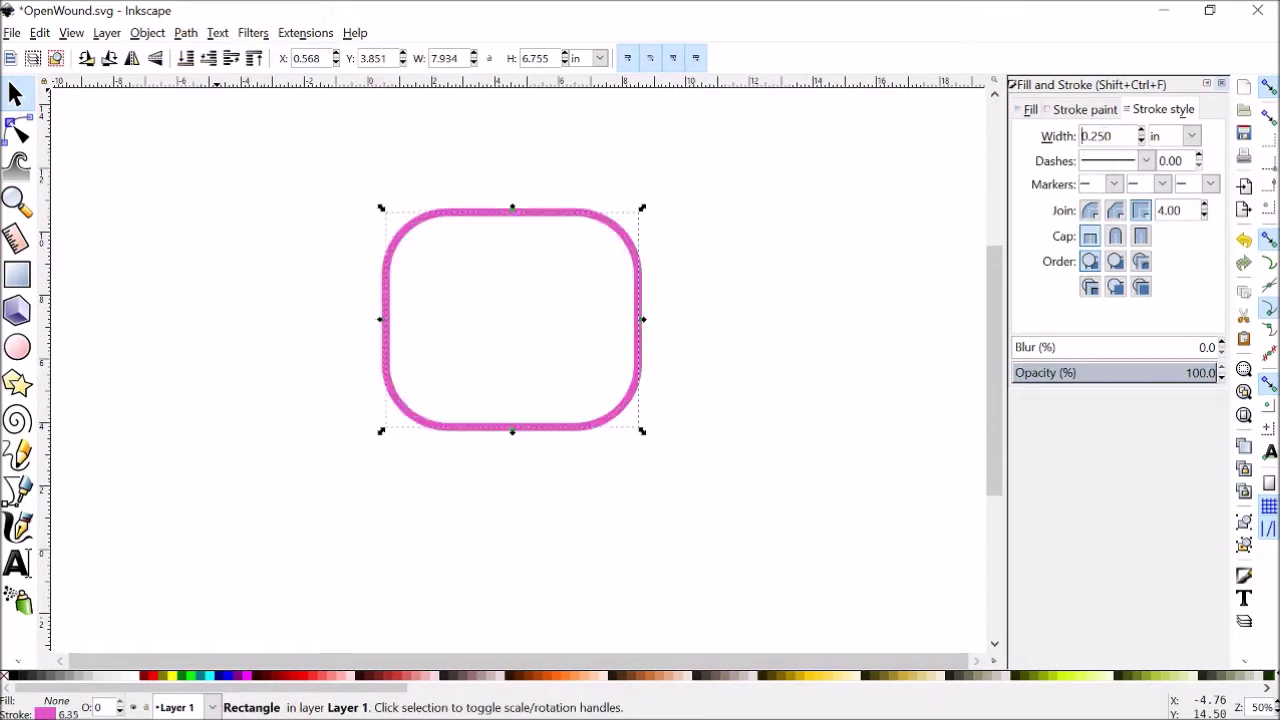
left_click(190, 35)
Step: Convert the thick outline with Stroke to Path, then Break Apart into inner and outer shapes
left_click(200, 78)
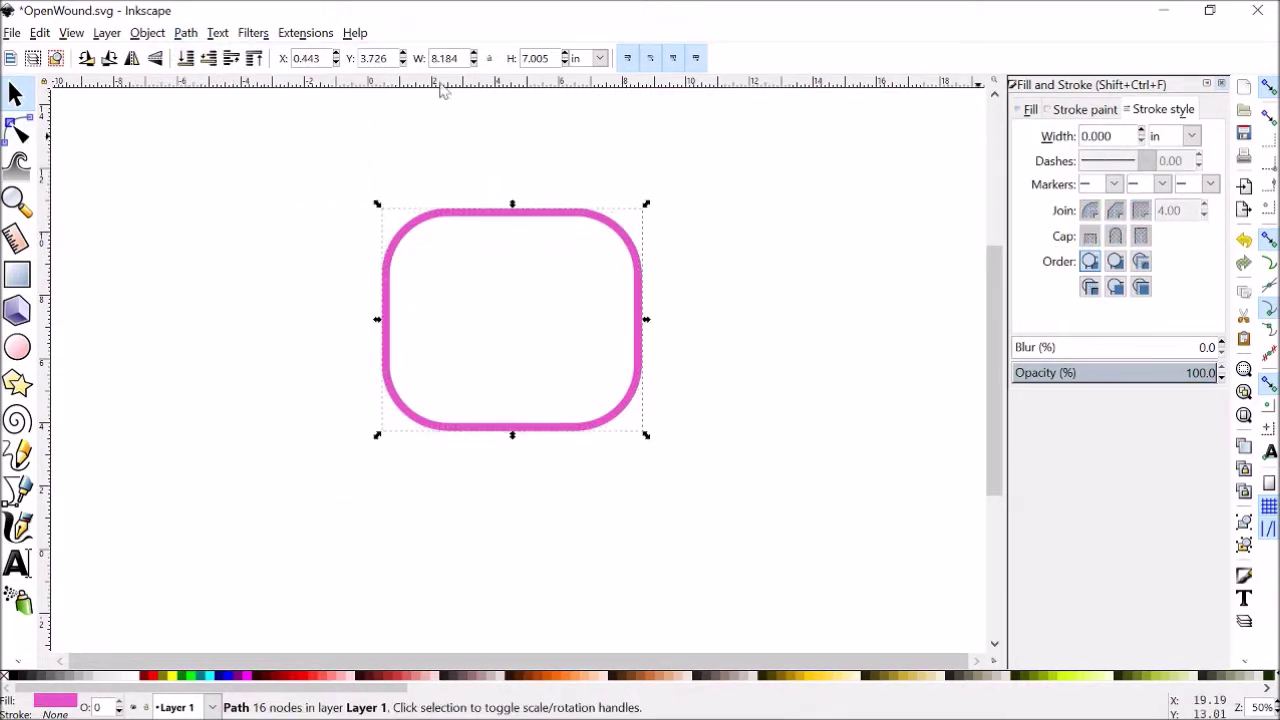
left_click(192, 36)
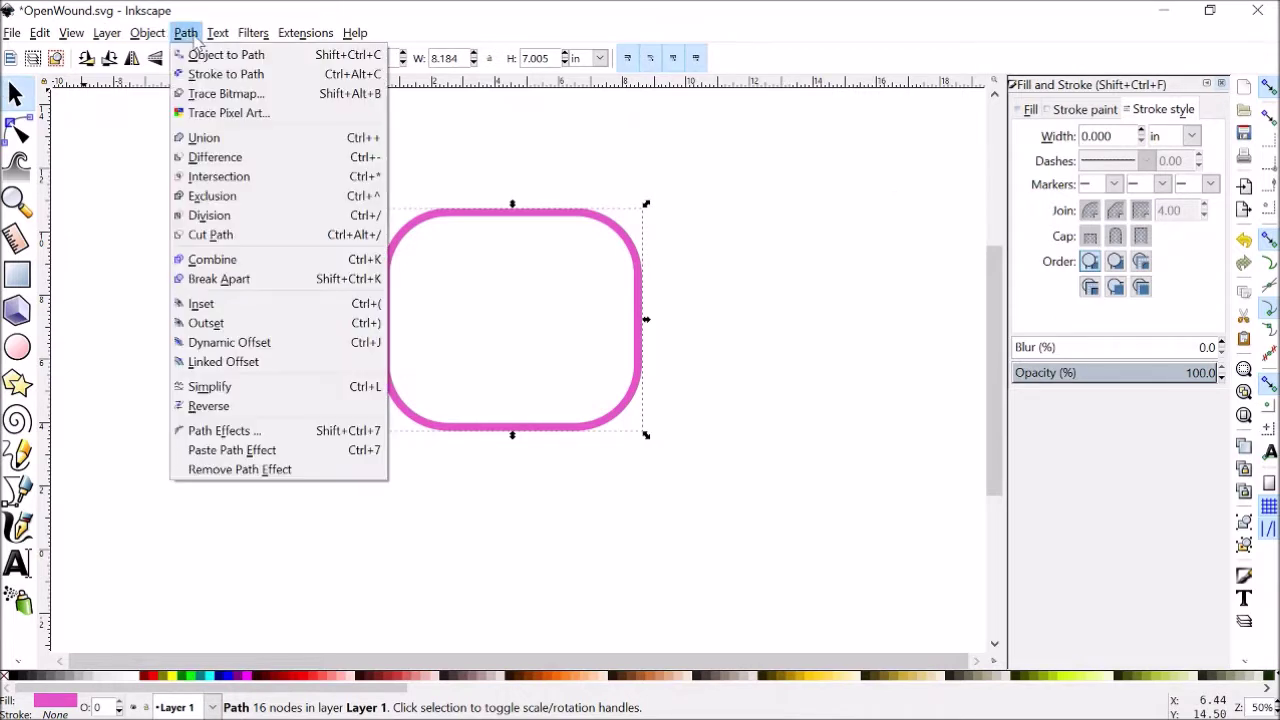
left_click(212, 278)
Step: Give both shapes a flat pink 0.006 in stroke and no fill
left_click(1085, 109)
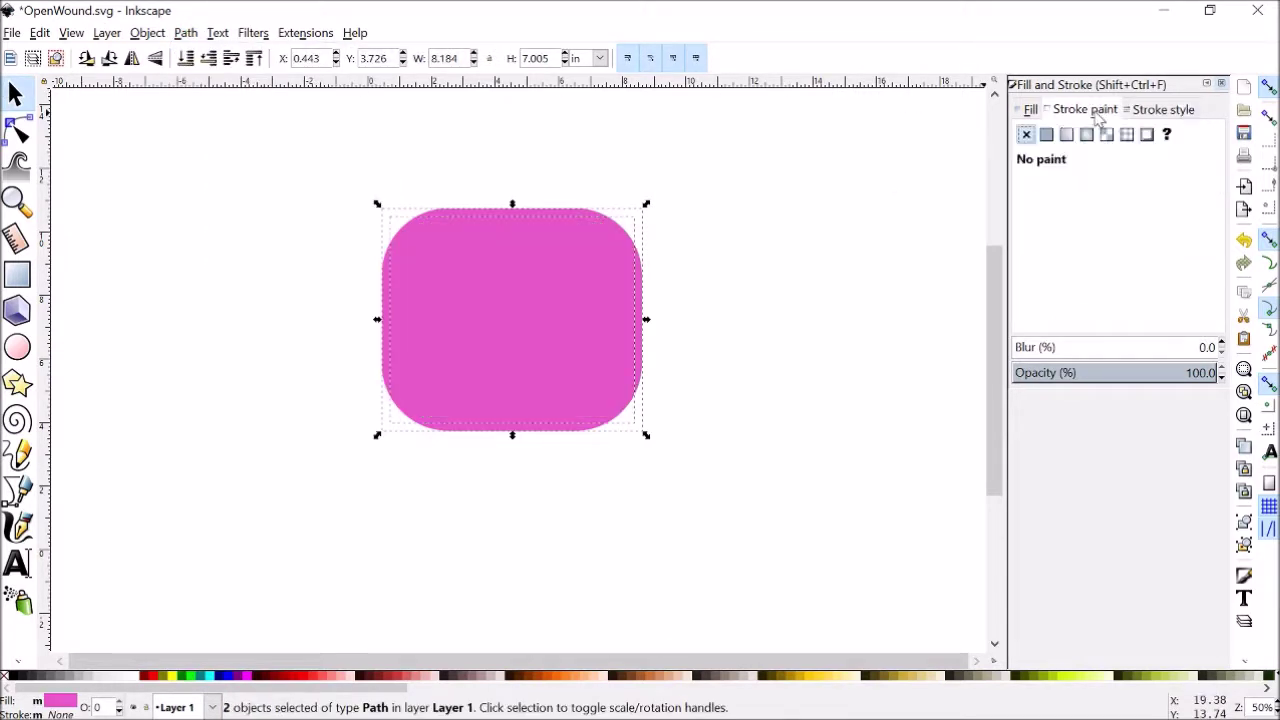
left_click(1050, 131)
left_click(1150, 109)
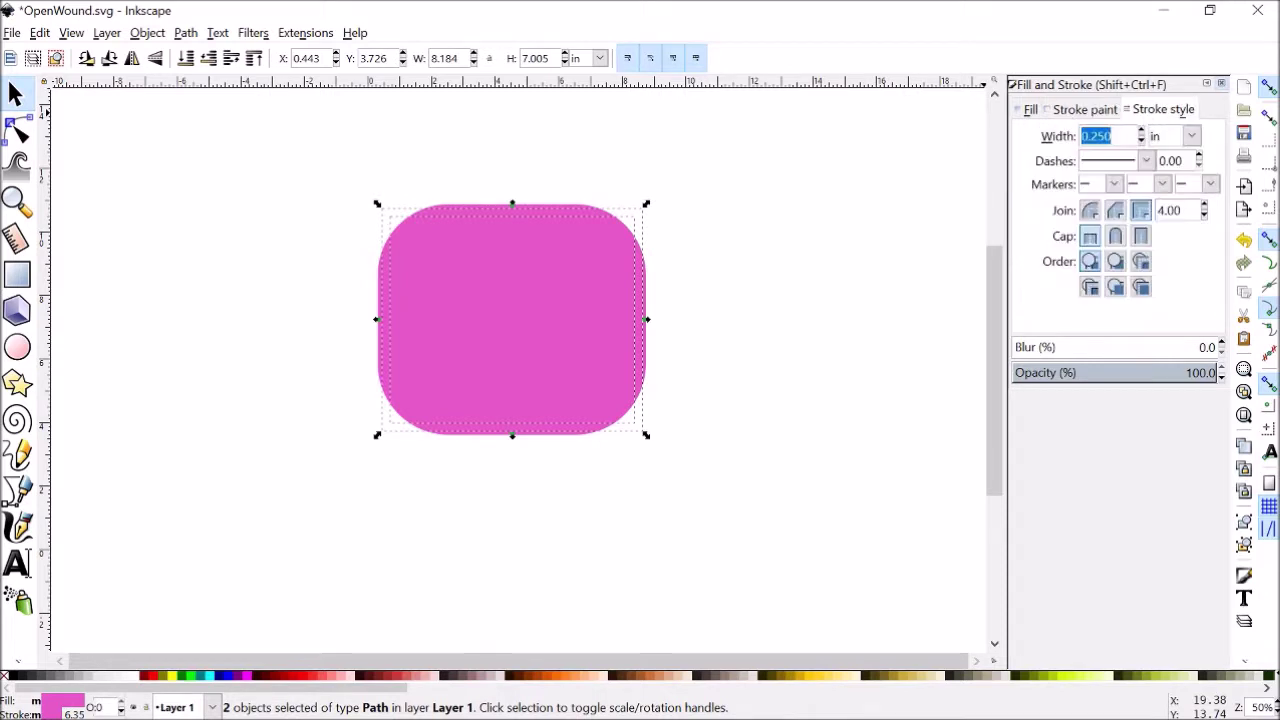
type("0.0")
key("Return")
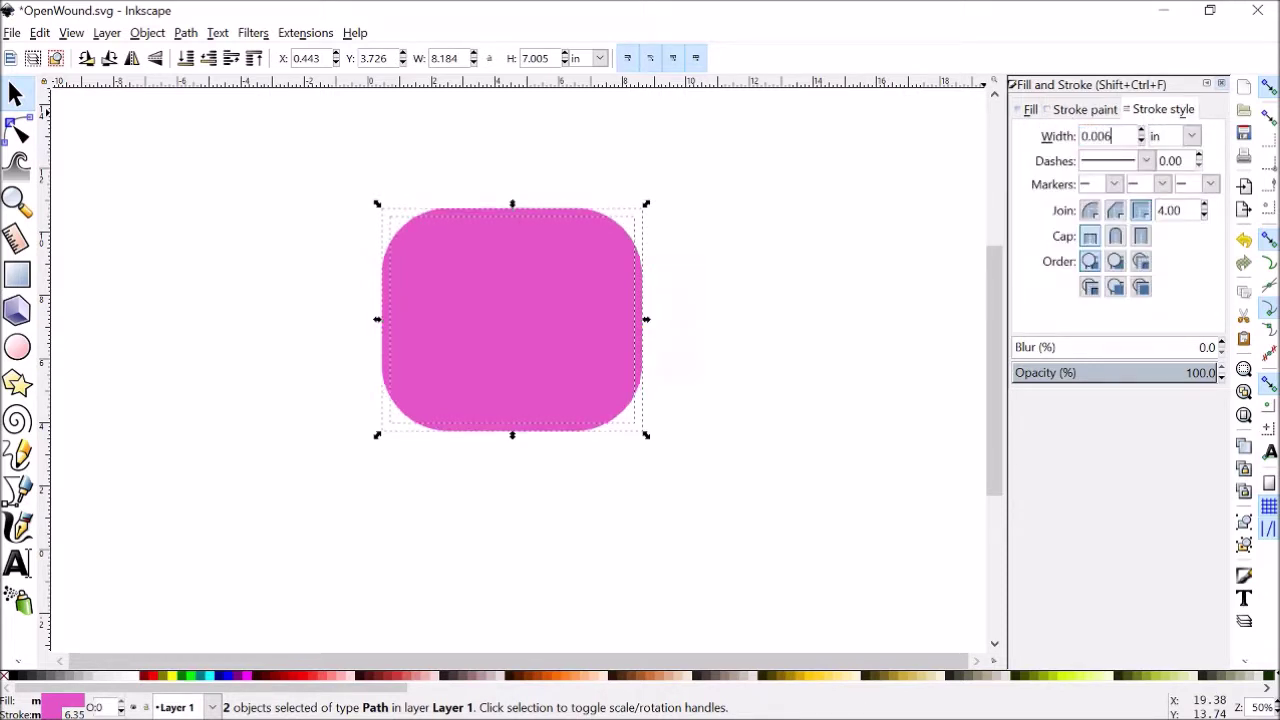
left_click(1028, 109)
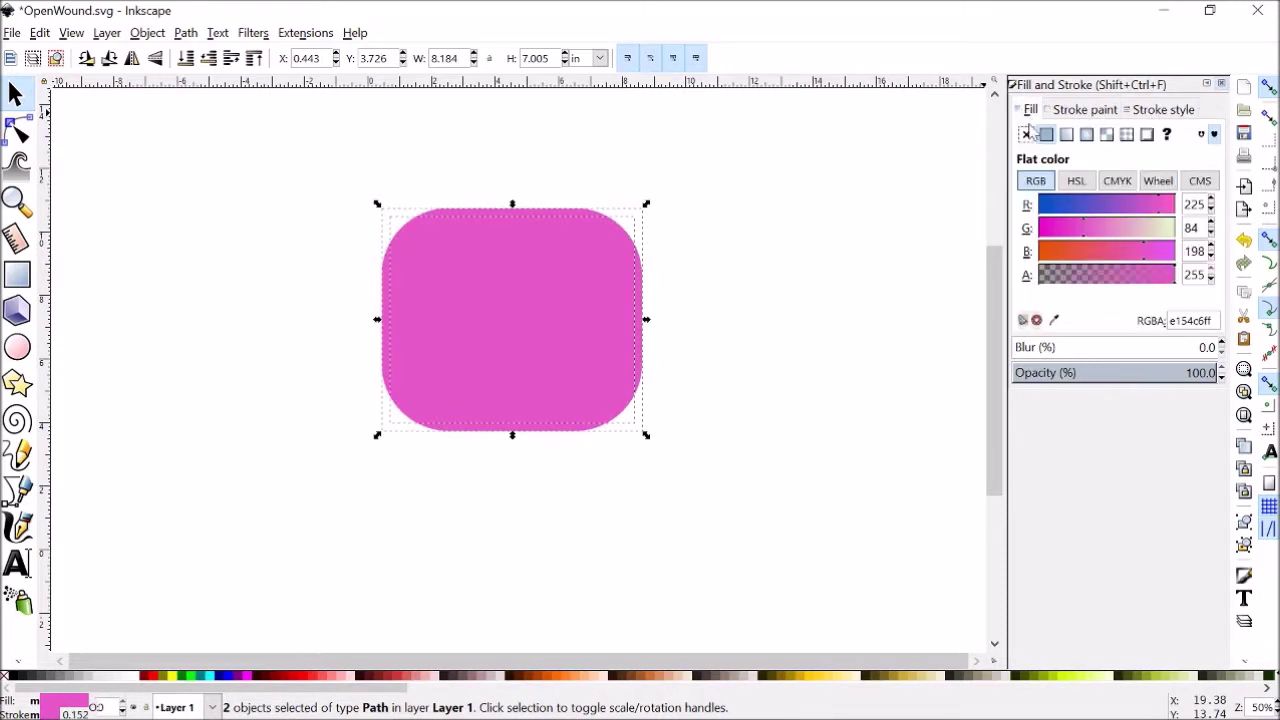
left_click(1025, 134)
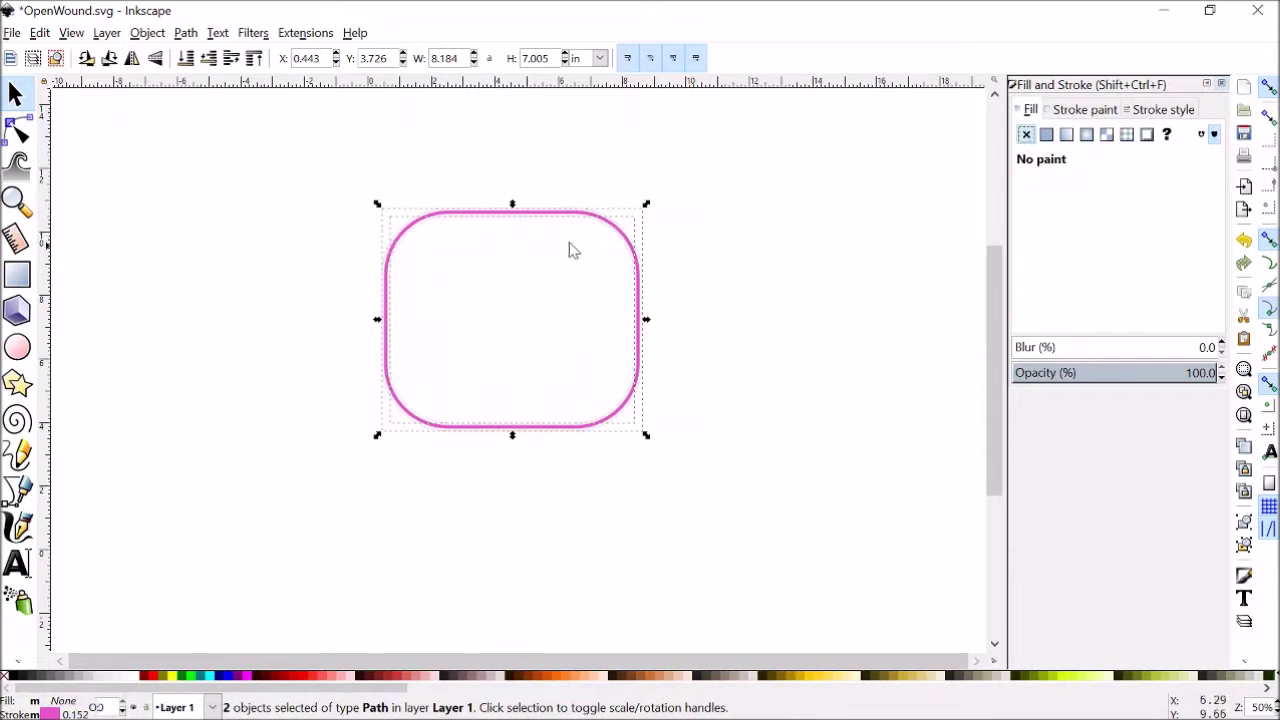
Step: Zoom to the whole shape and select the rounded-rectangle outline path on its own
left_click(645, 248)
scroll(645, 248, "up", 3, "ctrl")
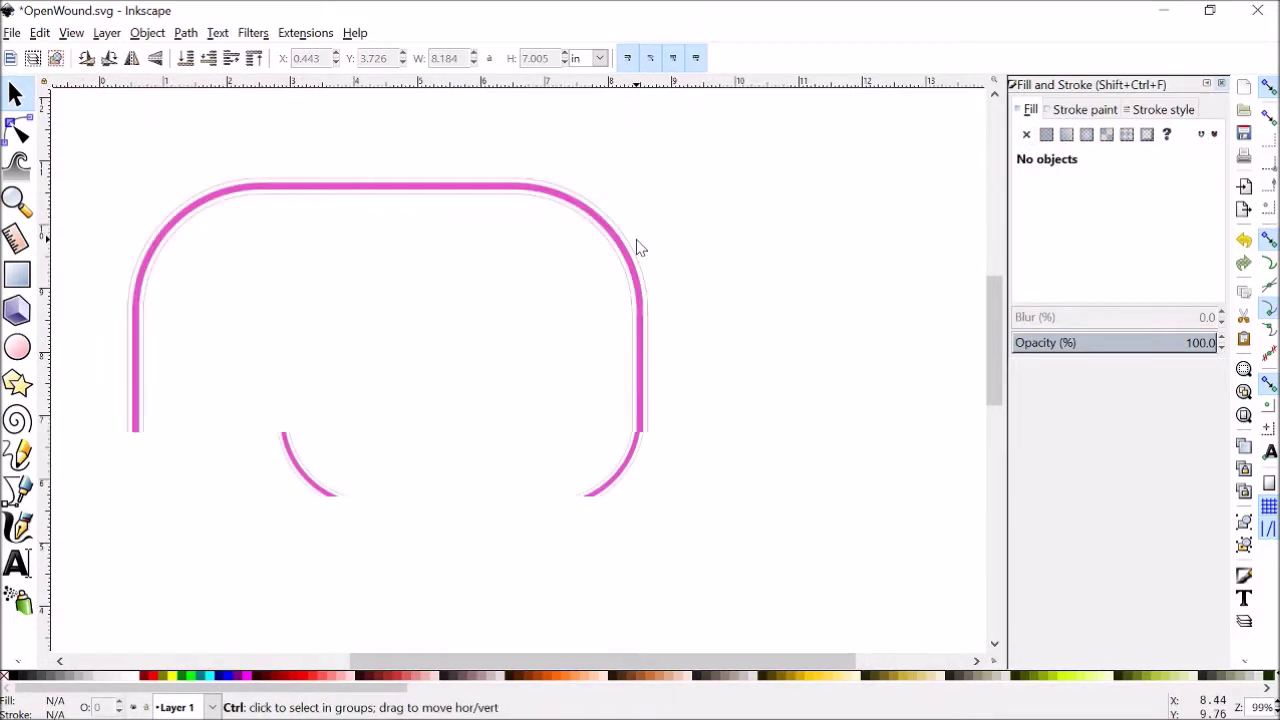
left_click(630, 250)
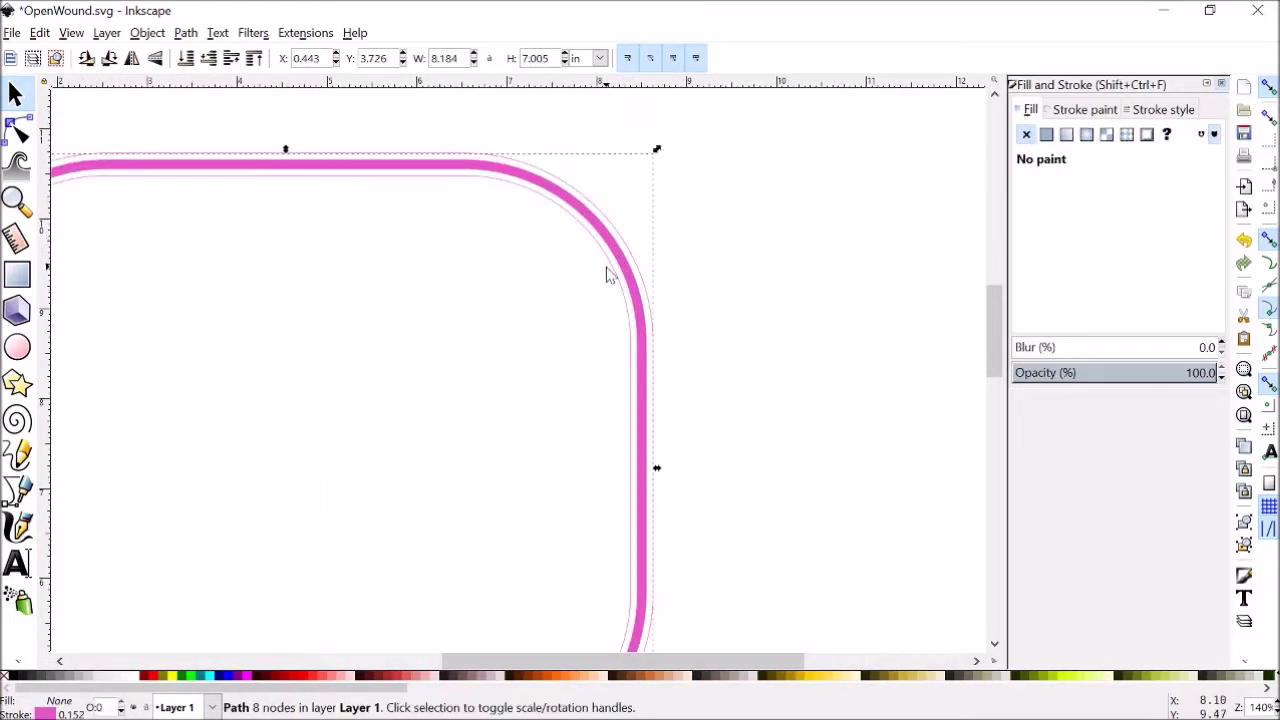
left_click(631, 253)
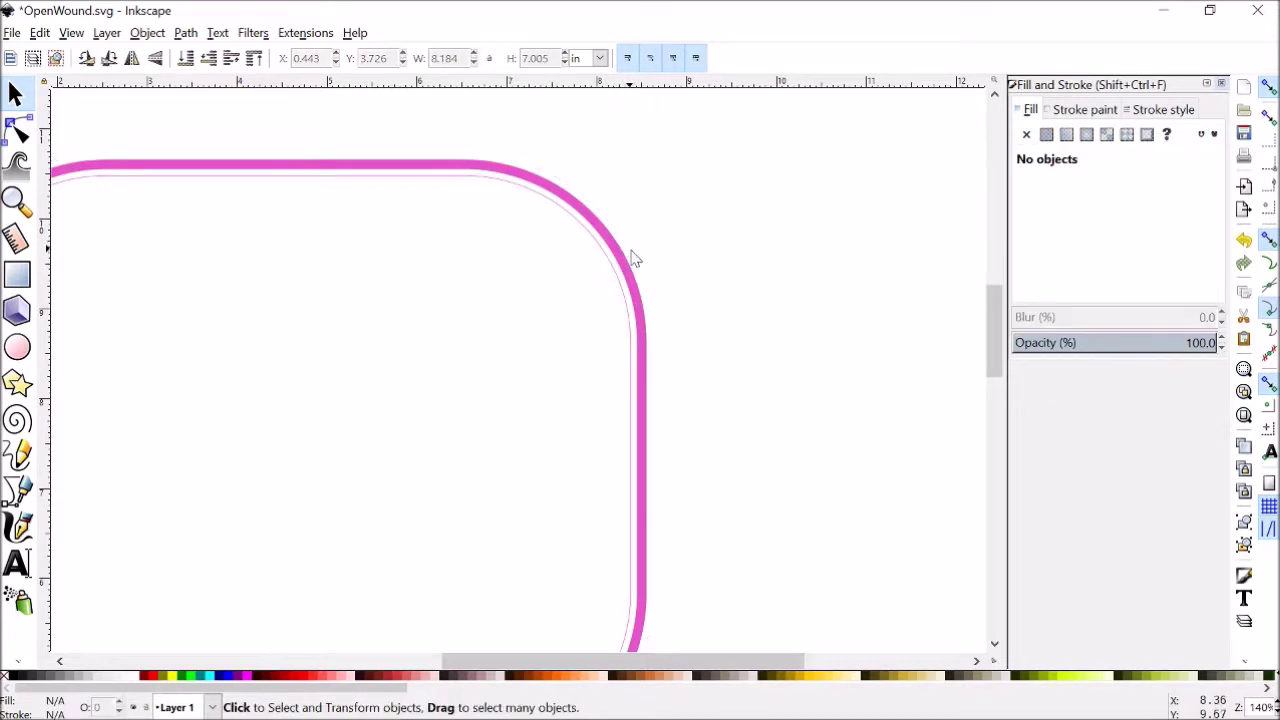
scroll(617, 263, "down", 1, "ctrl")
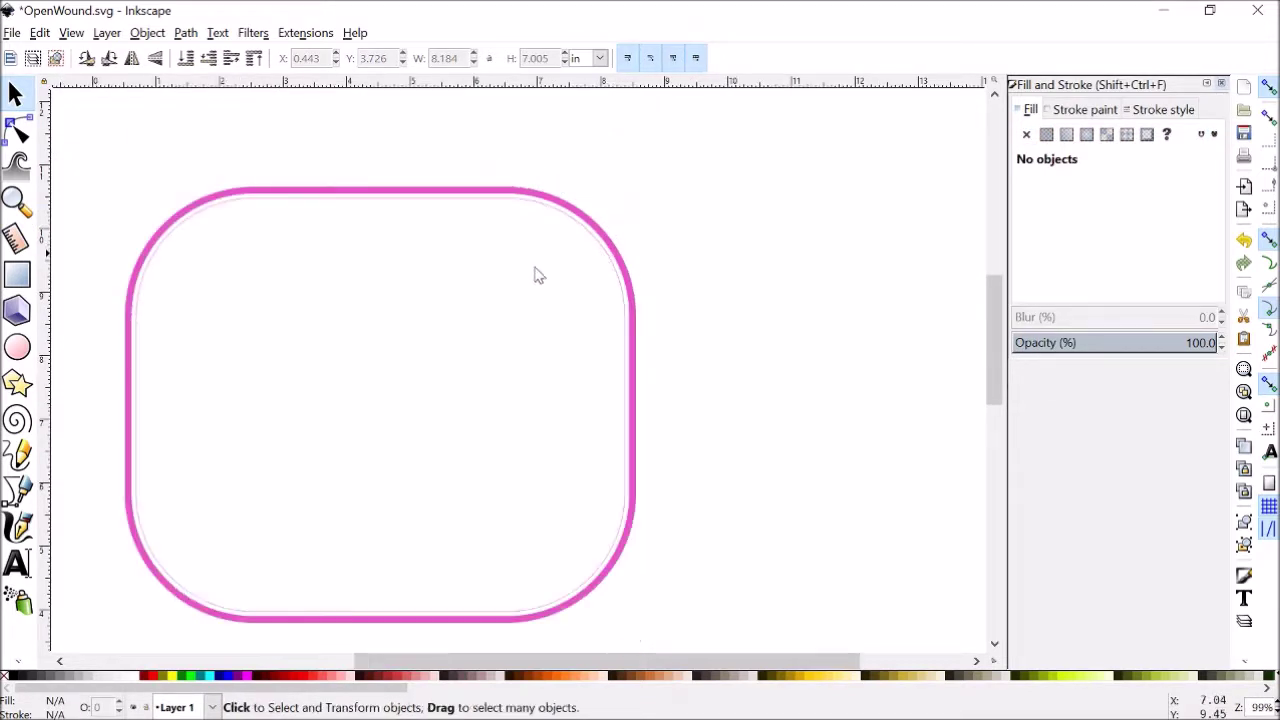
left_click(590, 240)
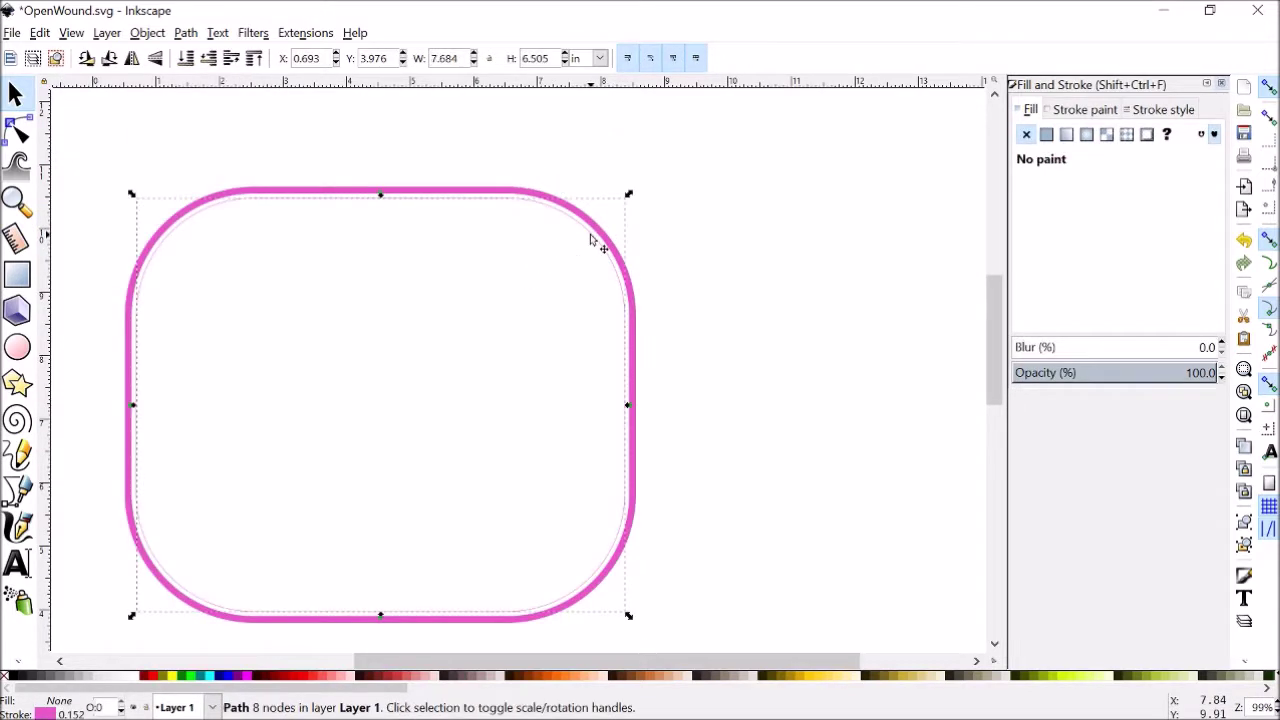
left_click(18, 347)
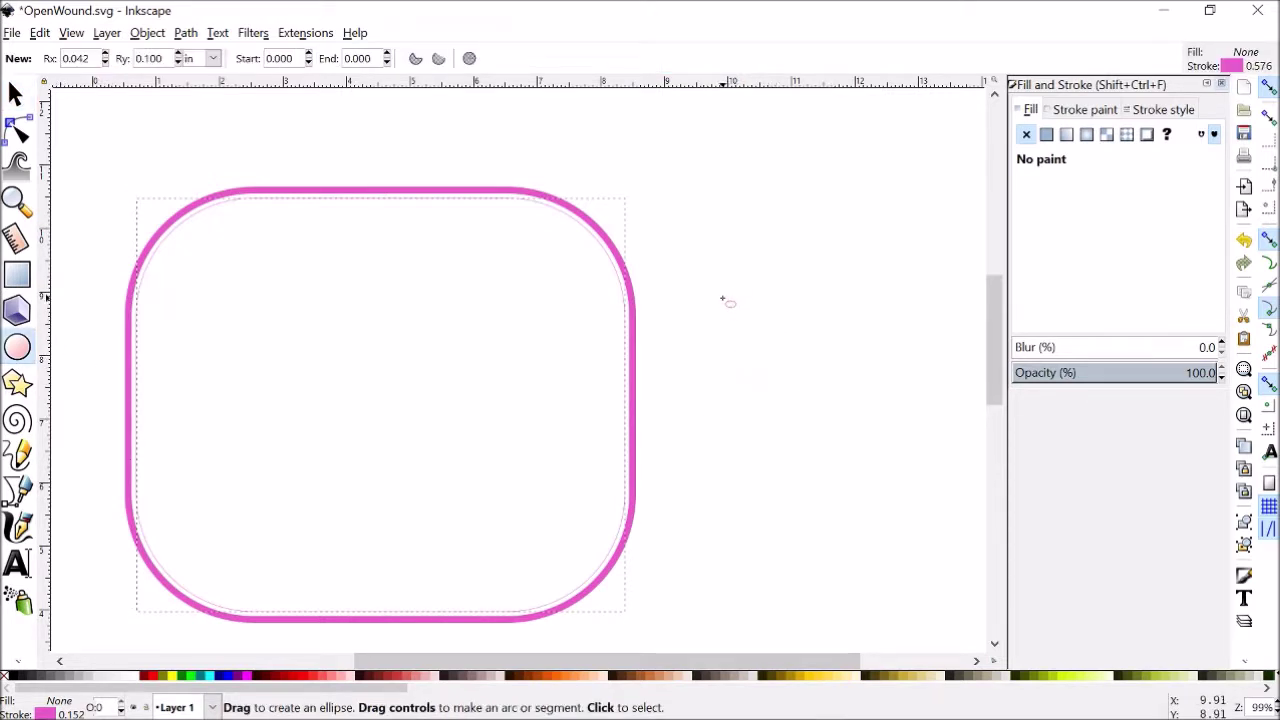
Step: Draw a tiny 0.037 × 0.100 in ellipse right of the rectangle's upper corner, then deselect it
mouse_move(723, 299)
left_mouse_down()
mouse_move(734, 334)
mouse_move(723, 300)
left_mouse_up()
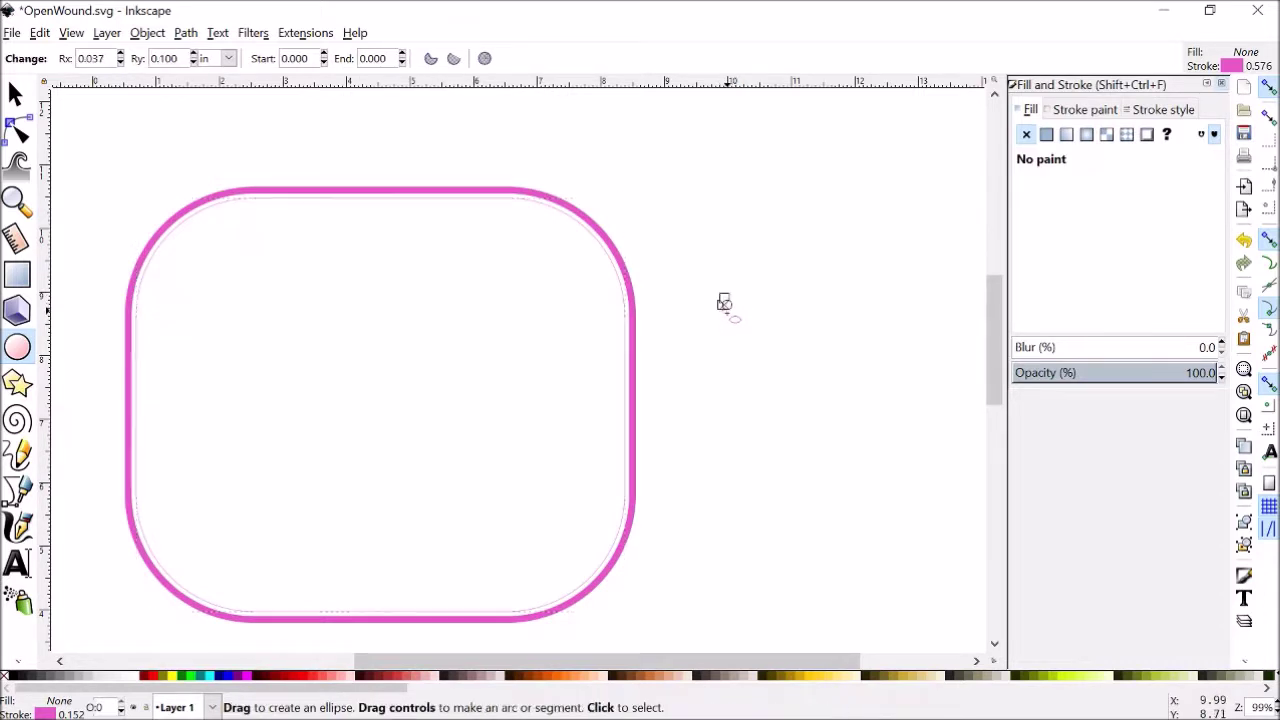
scroll(723, 303, "up", 2)
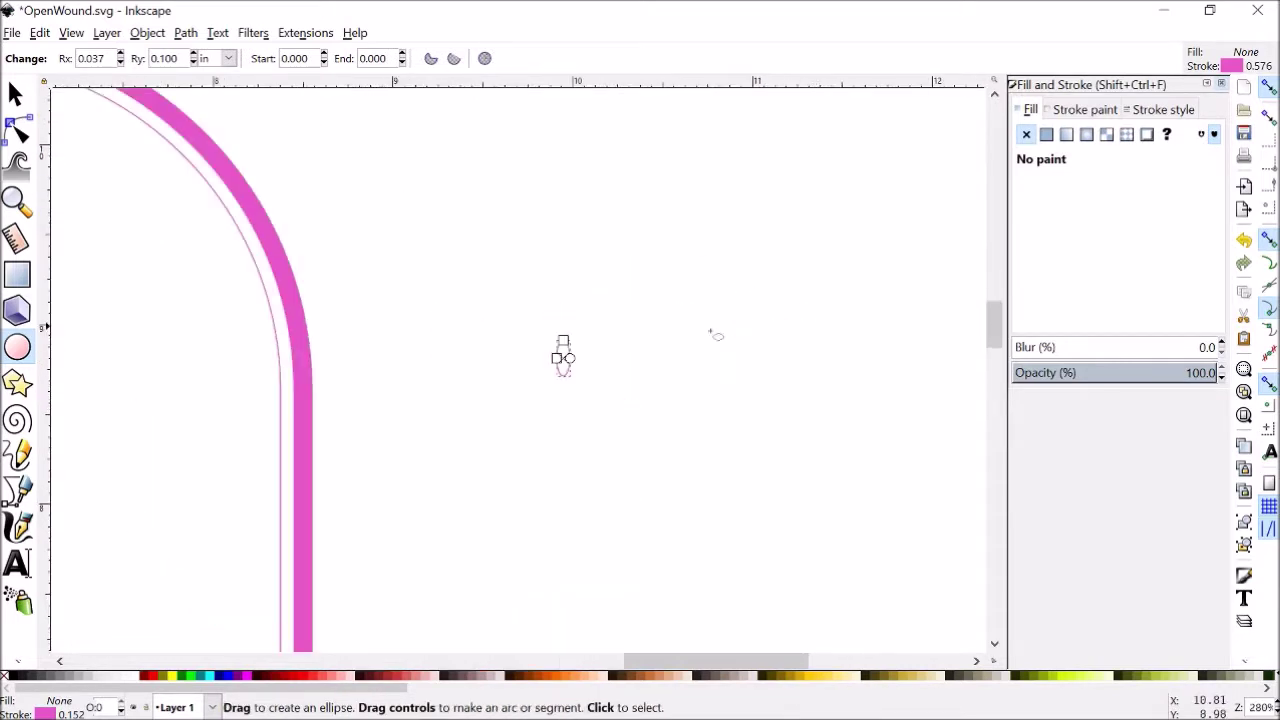
scroll(663, 303, "left", 2)
scroll(692, 296, "left", 2)
scroll(700, 295, "down", 1)
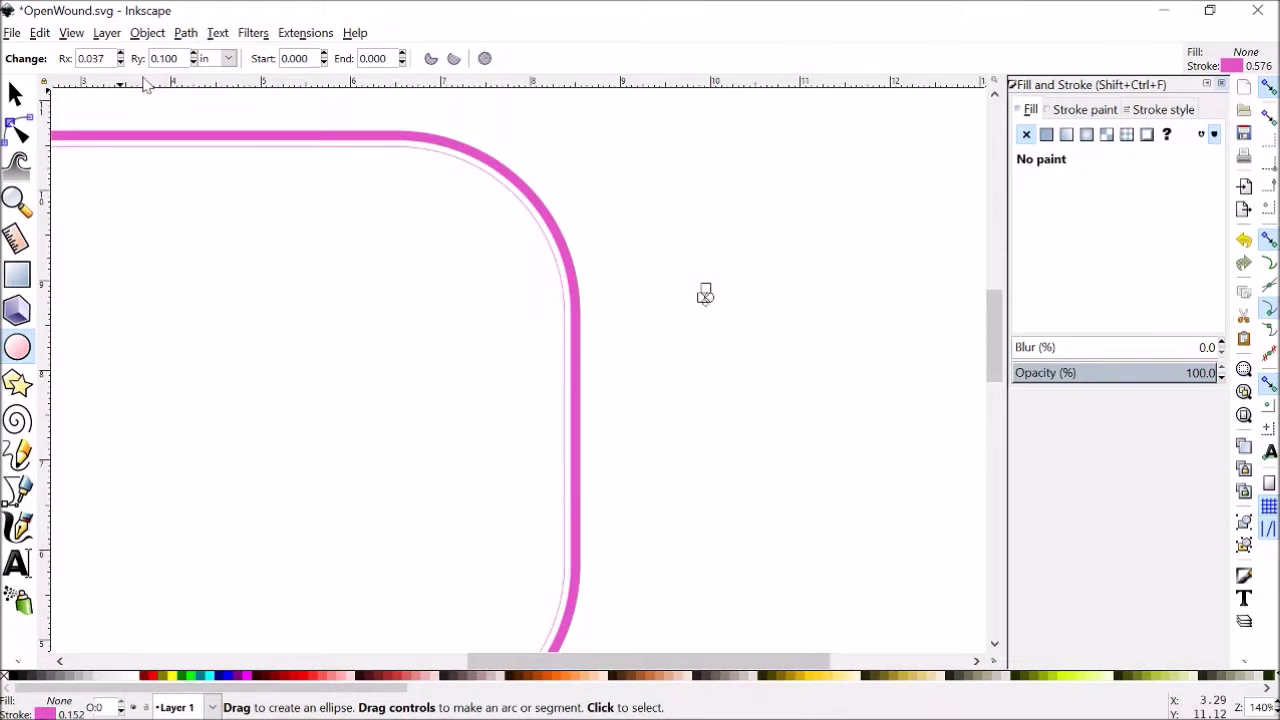
key("Escape")
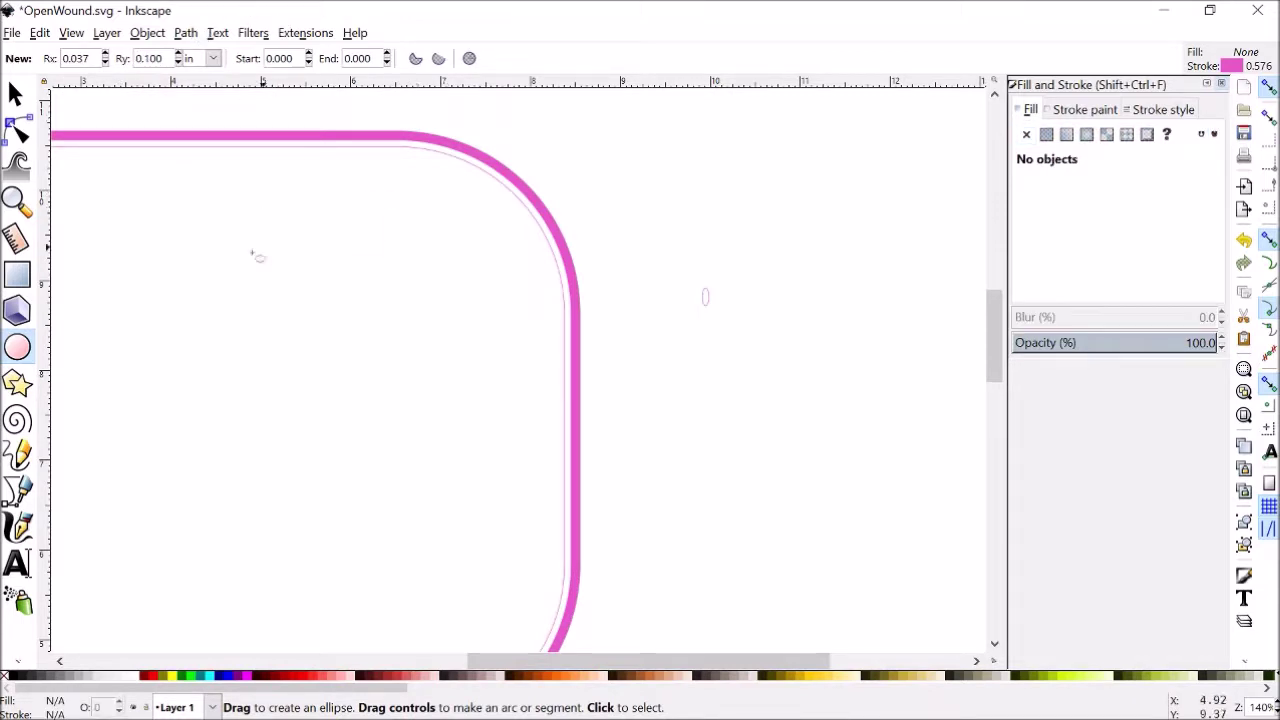
Step: Select the pink rounded-rectangle path together with the tiny ellipse
left_click(16, 95)
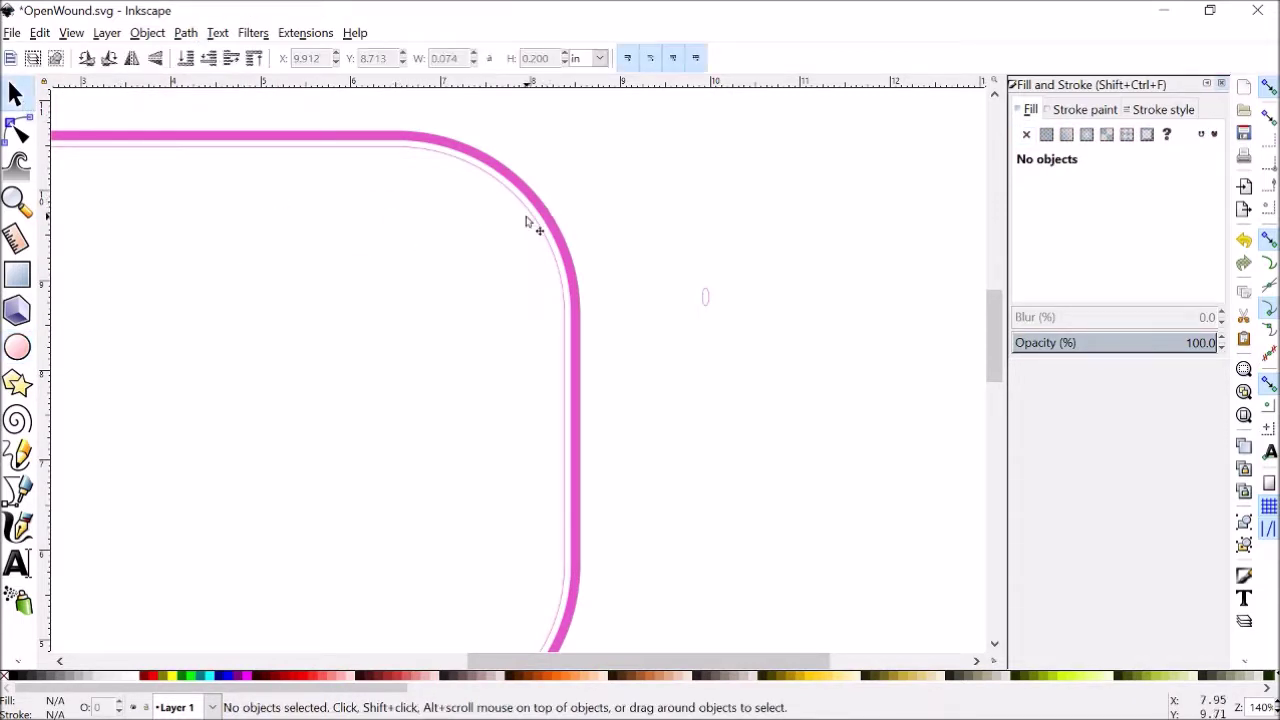
left_click(531, 222, "shift")
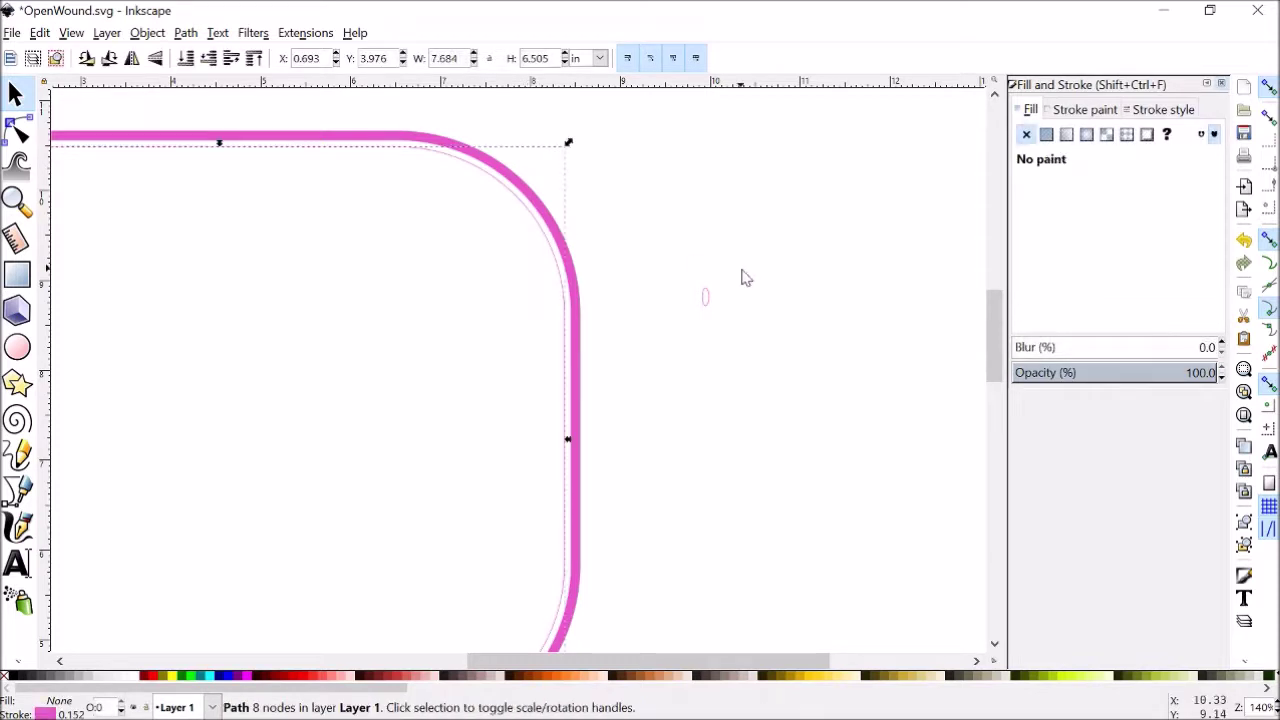
left_click(704, 304, "shift")
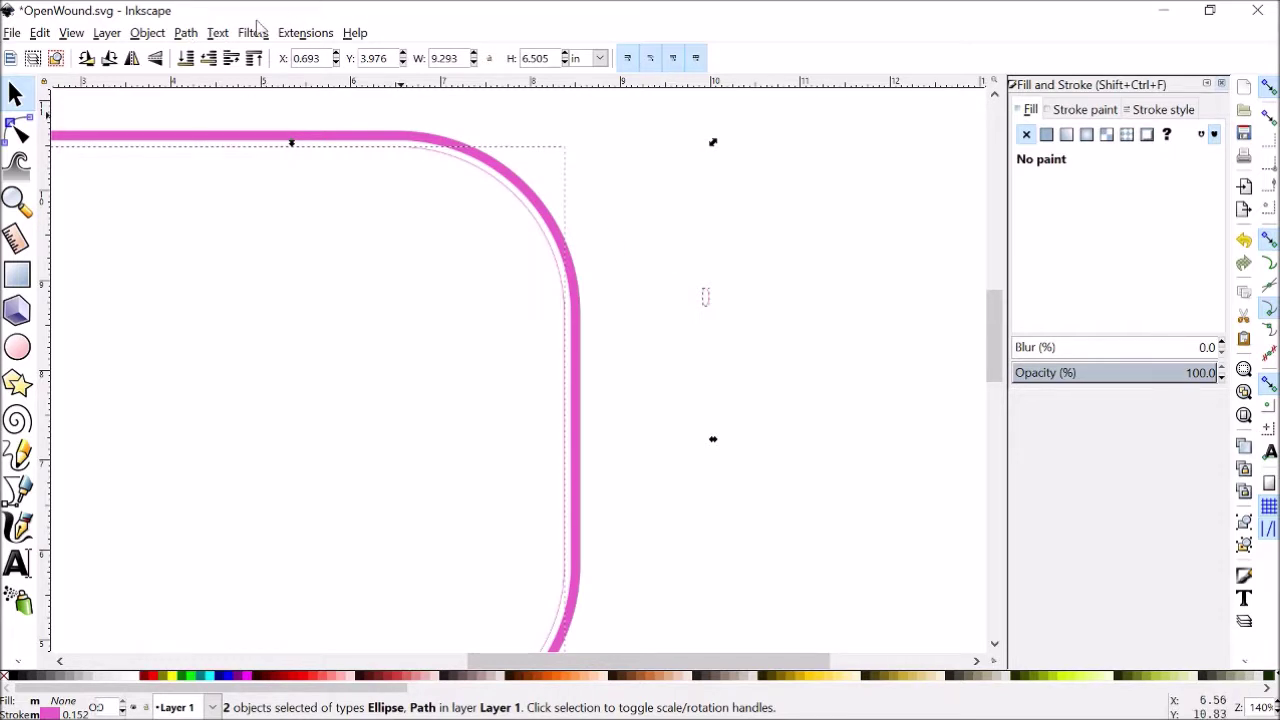
left_click(188, 35)
Step: Try Pattern along Path with live preview, dismiss the convert-to-paths warning, and close it
mouse_move(305, 33)
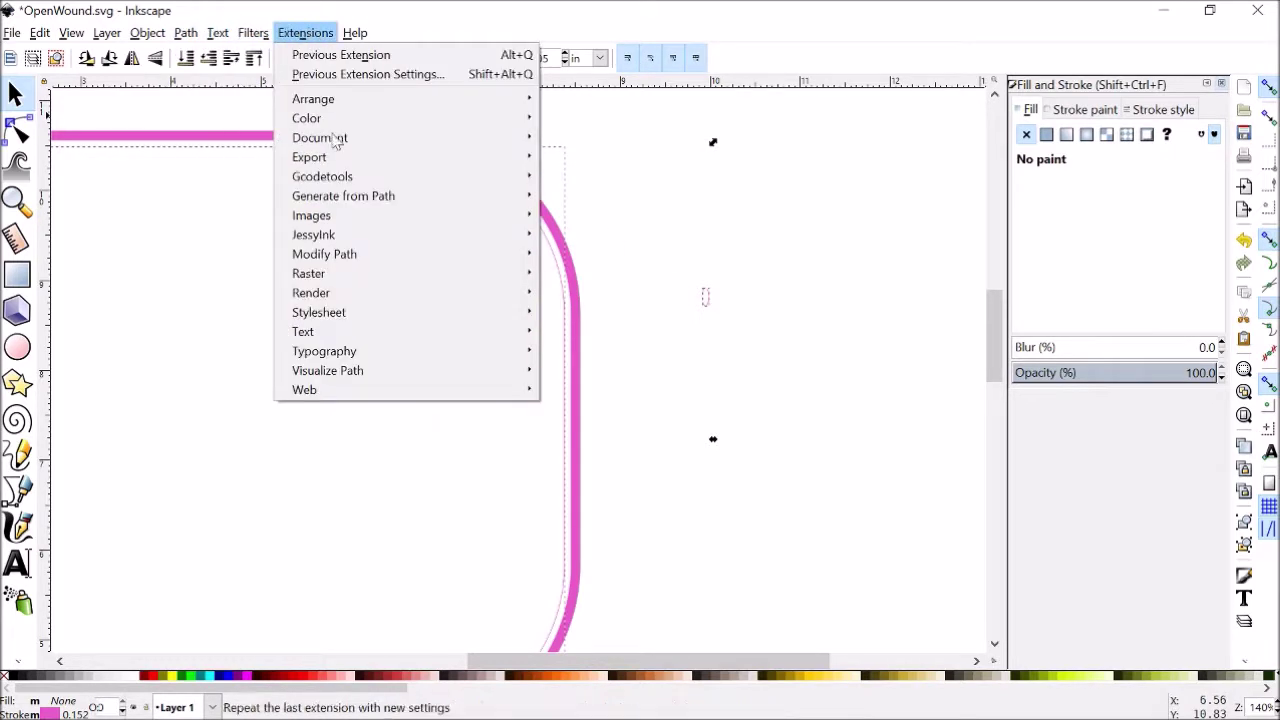
mouse_move(363, 200)
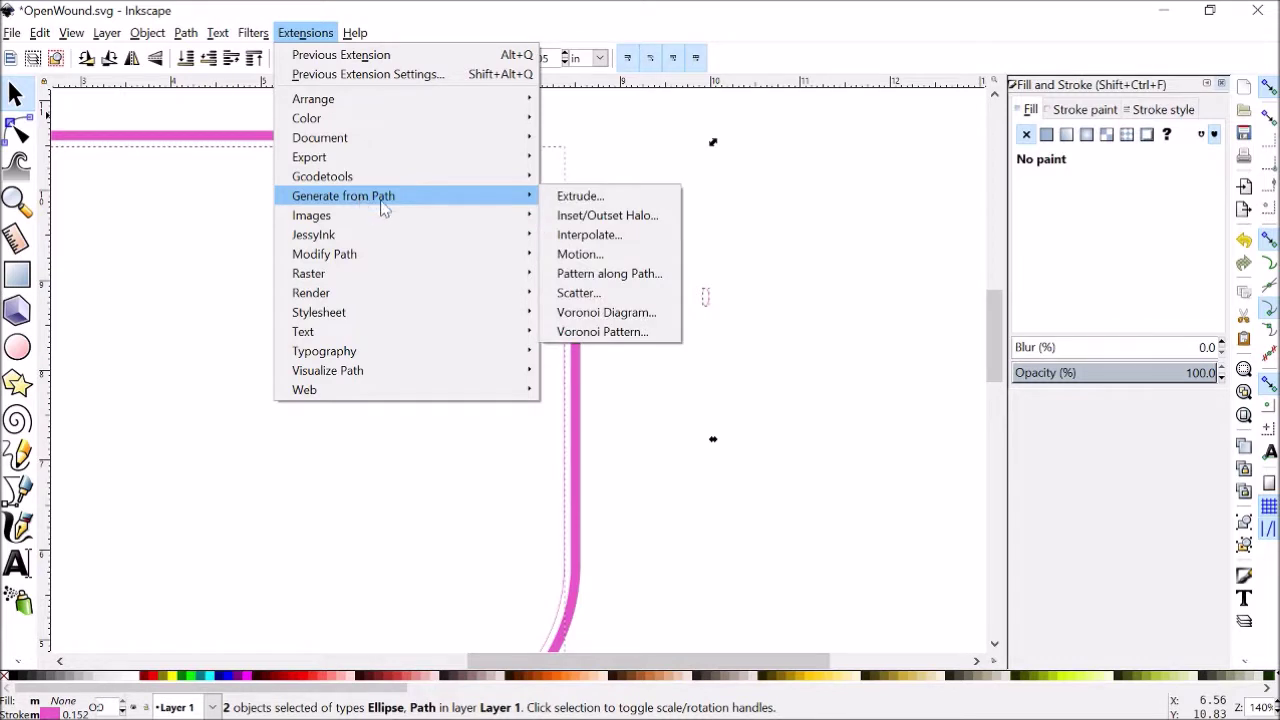
left_click(609, 273)
left_click_drag(678, 257, 1083, 209)
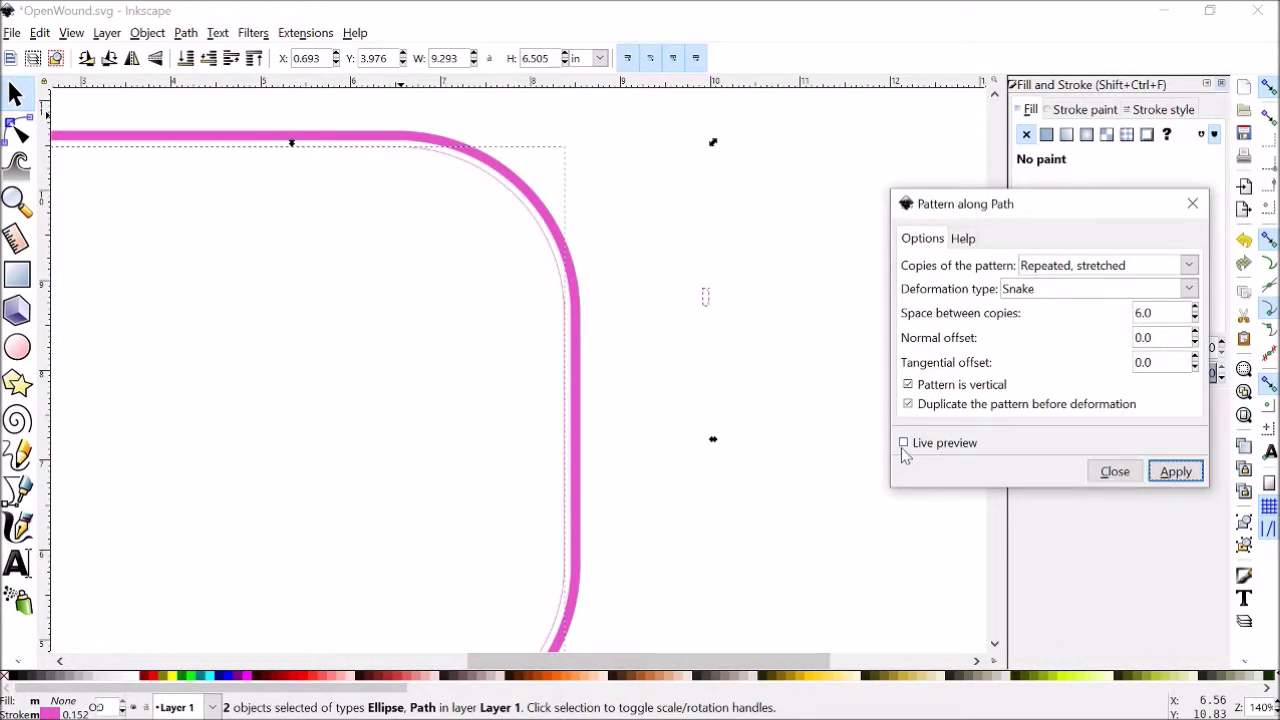
left_click(904, 446)
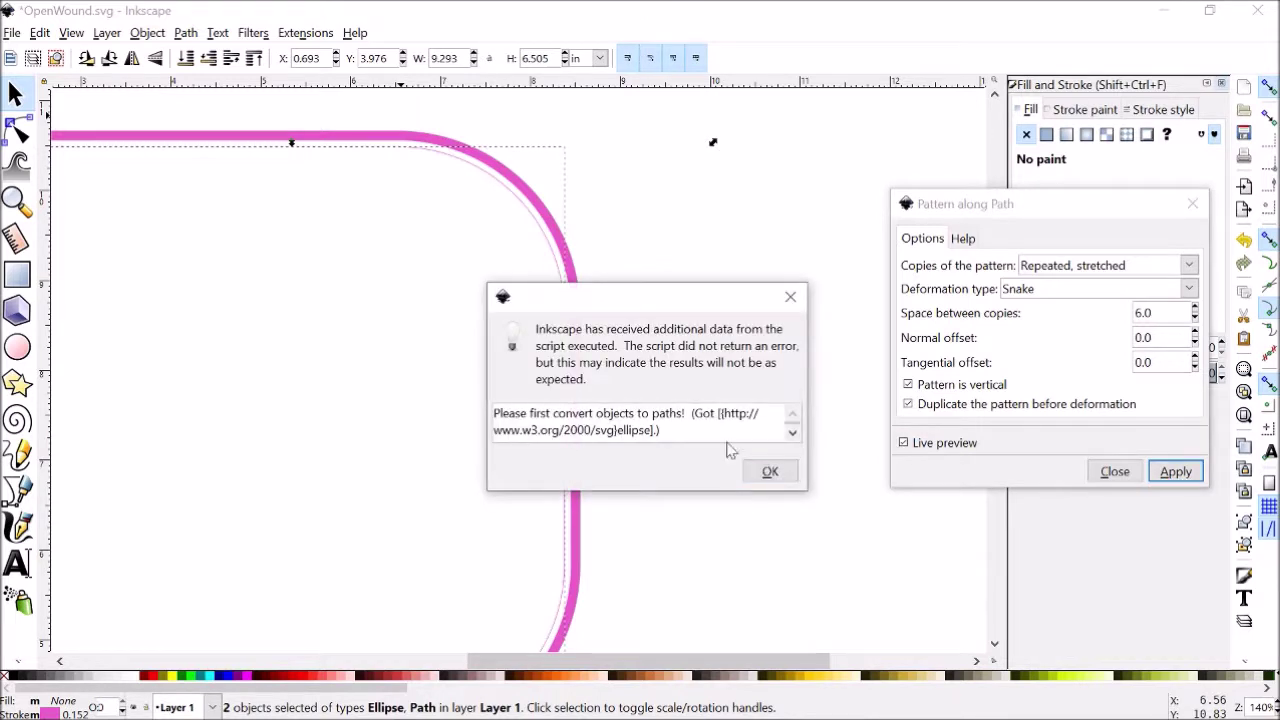
left_click(770, 471)
left_click(1112, 471)
Step: Select only the tiny ellipse and convert it into a 4-node path with Object to Path
left_click(700, 295)
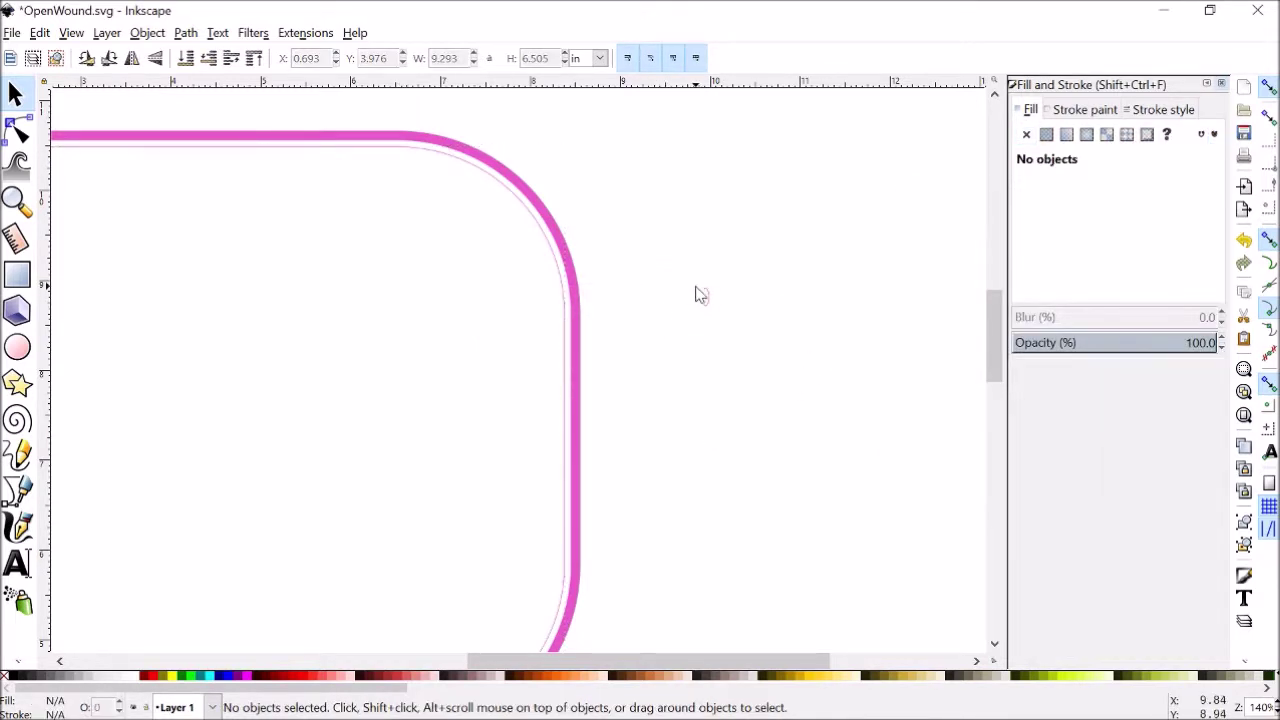
left_click(708, 296)
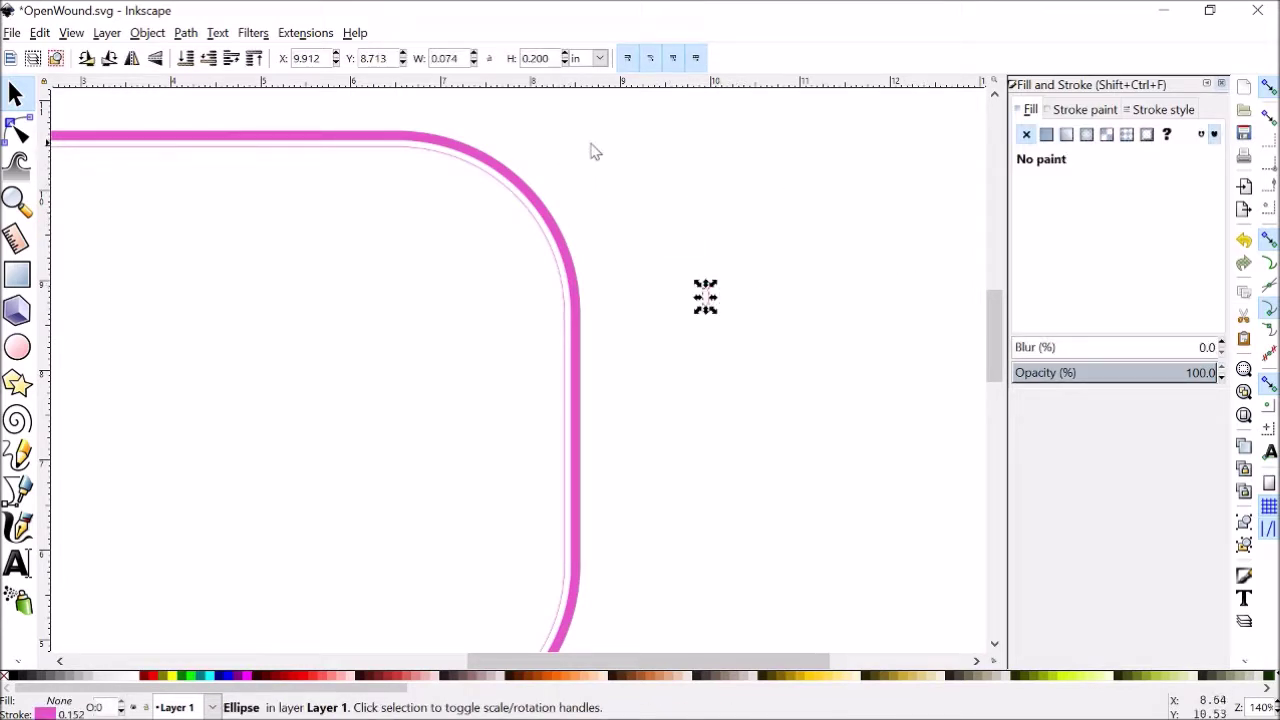
left_click(186, 147)
left_click_drag(675, 265, 771, 400)
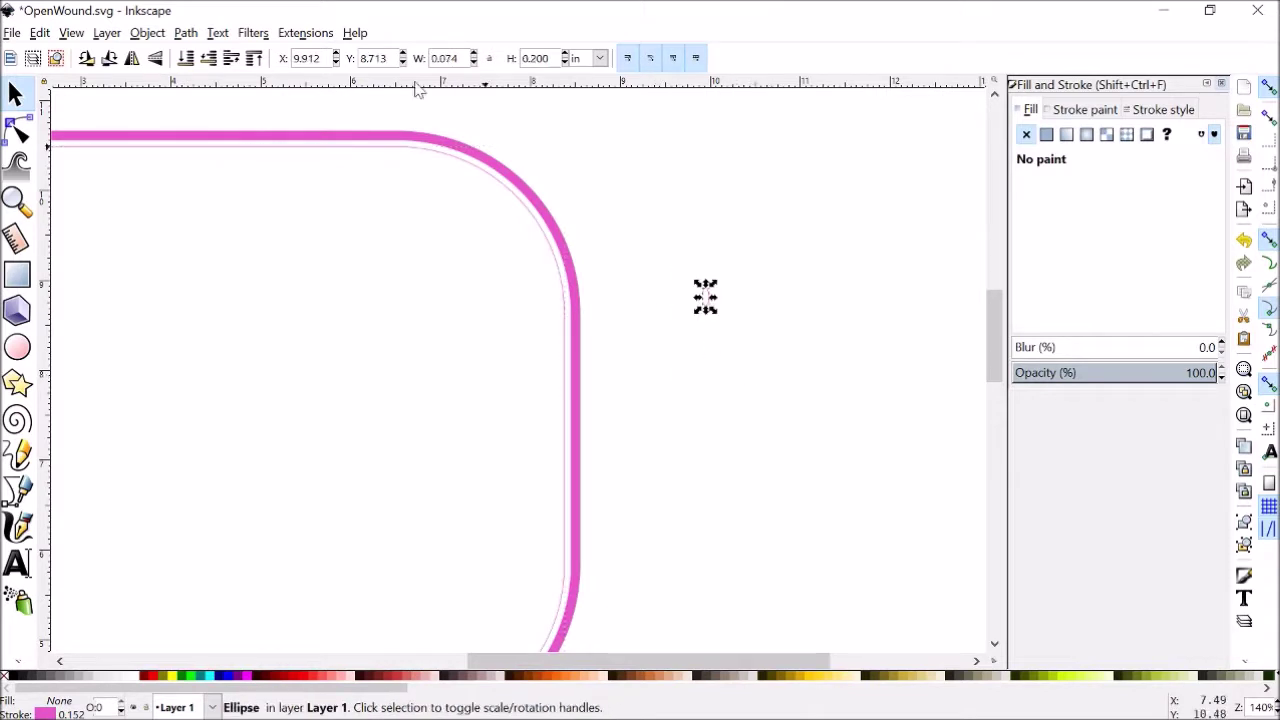
left_click(188, 33)
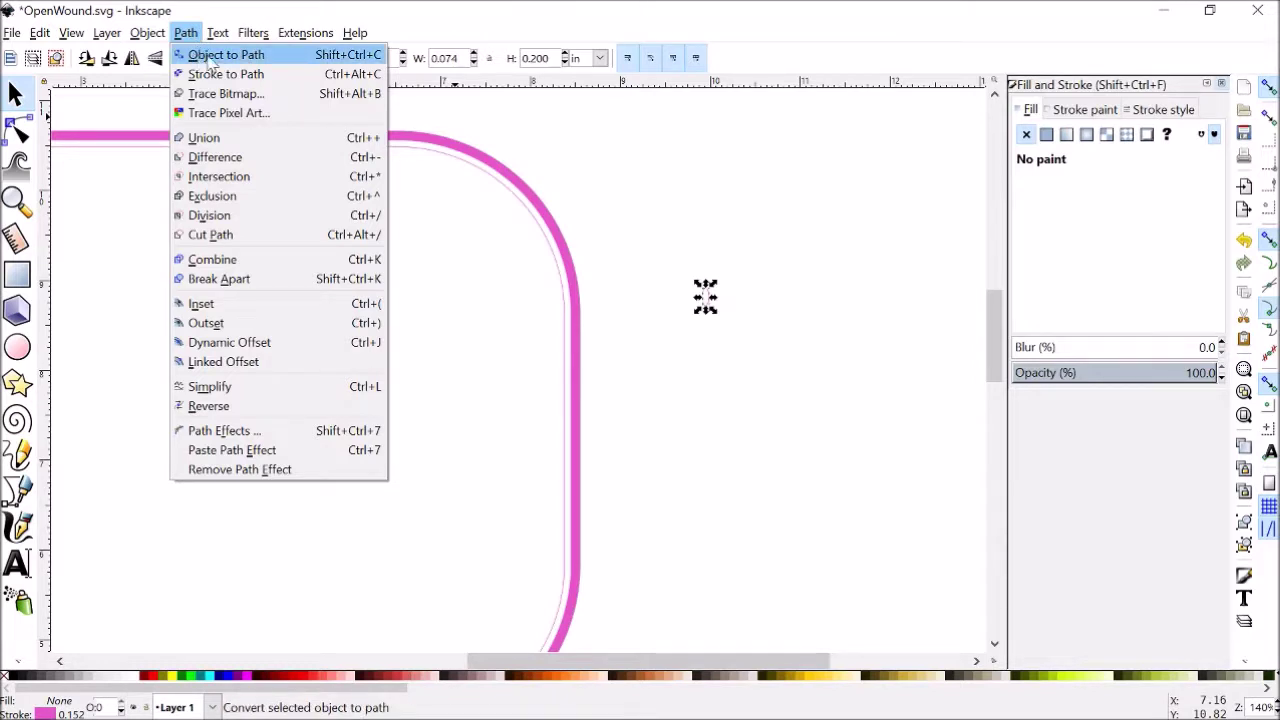
left_click(214, 57)
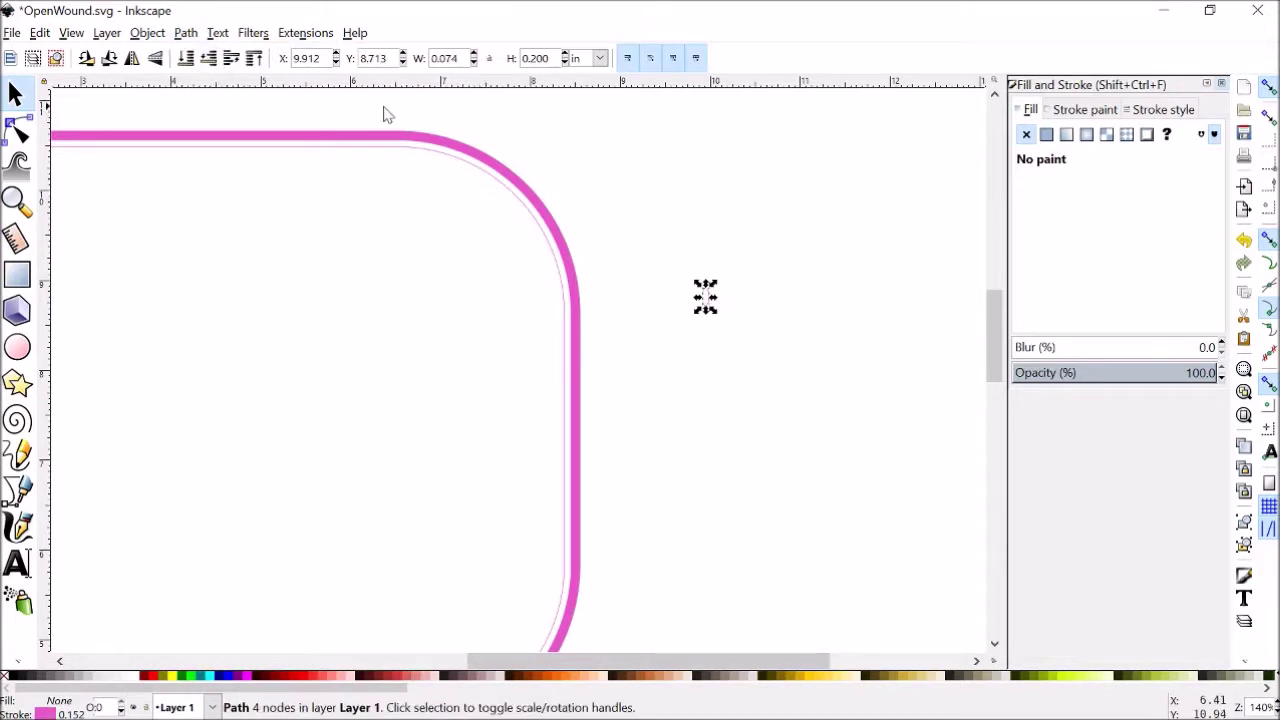
left_click(757, 432)
left_click(566, 338)
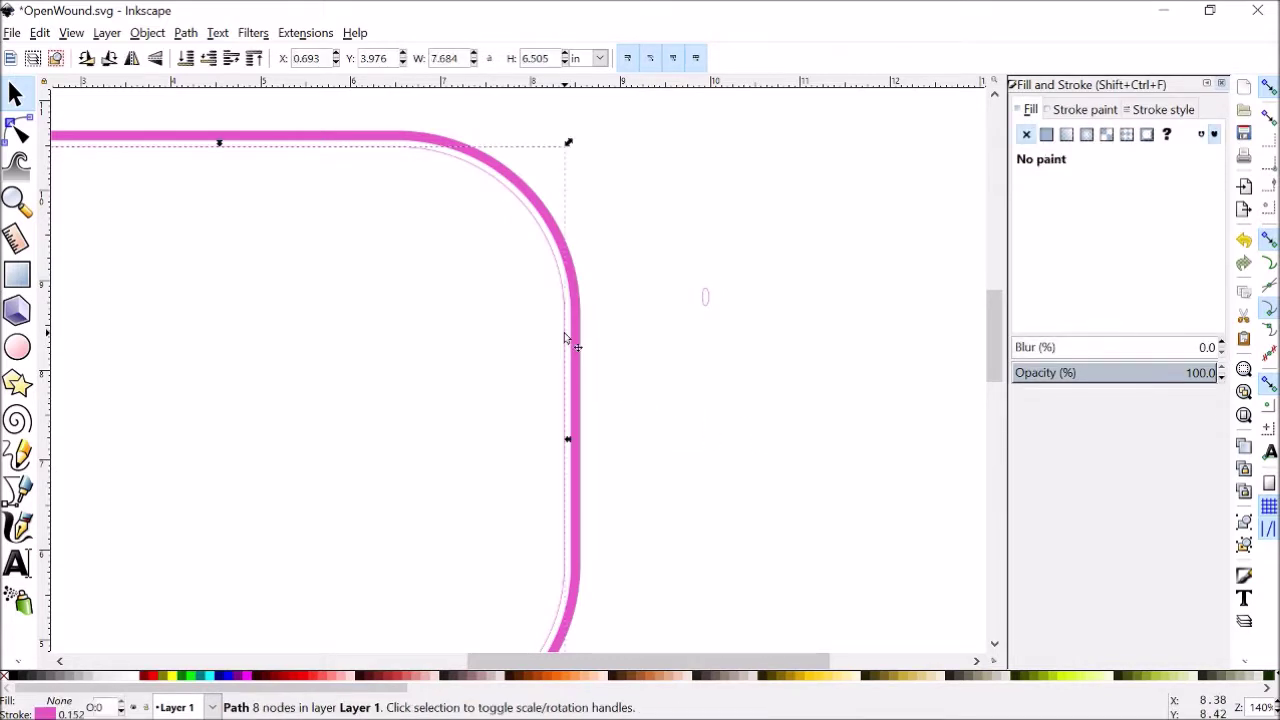
Step: Rotate the tiny ellipse path 45° so it tilts diagonally beside the rectangle
left_click(704, 304, "shift")
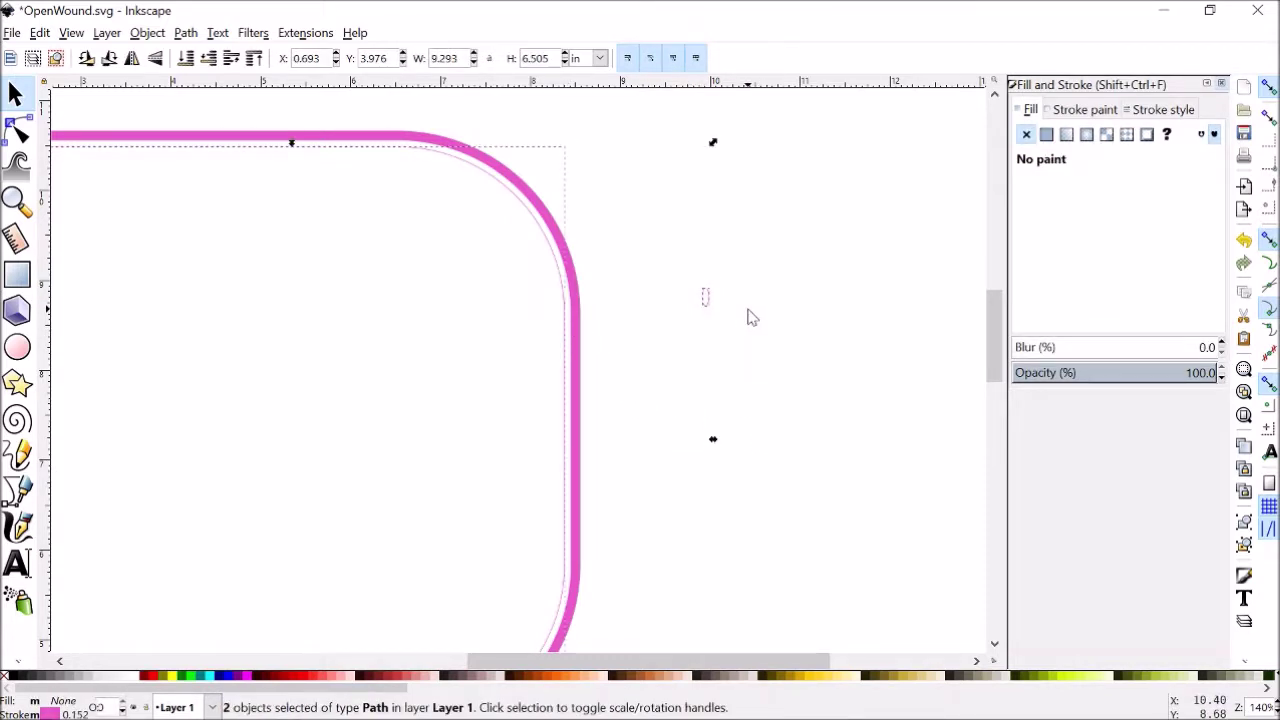
left_click(714, 306)
left_click(708, 296)
left_click(708, 297)
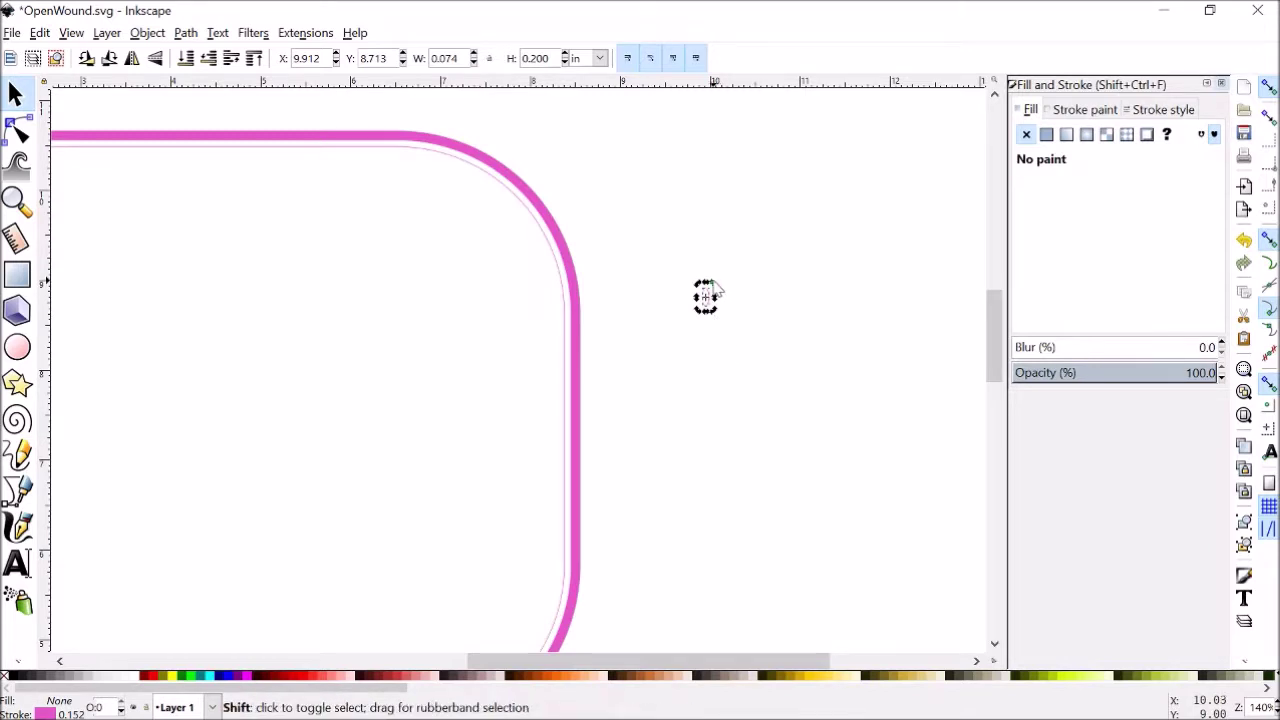
left_click_drag(716, 288, 722, 292)
left_click(737, 360)
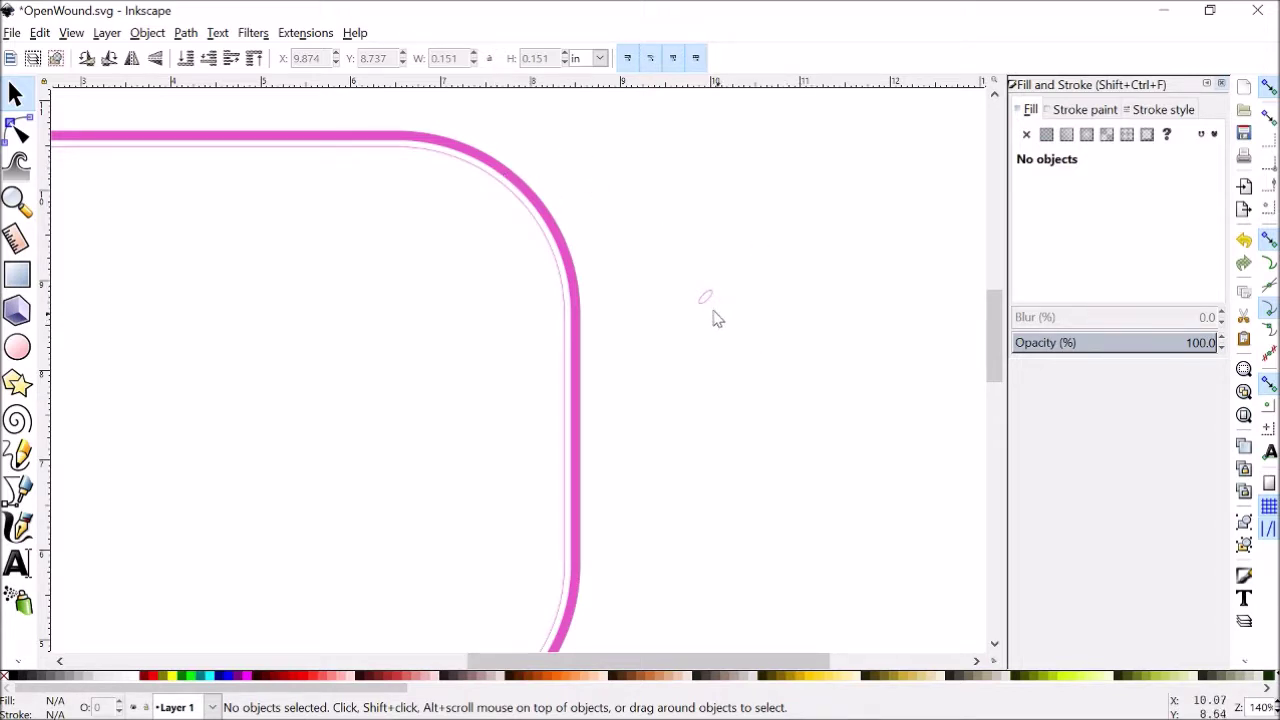
Step: Repeat the tilted ellipse along the rounded-rectangle path using Pattern along Path with 5.0 spacing
left_click(563, 303)
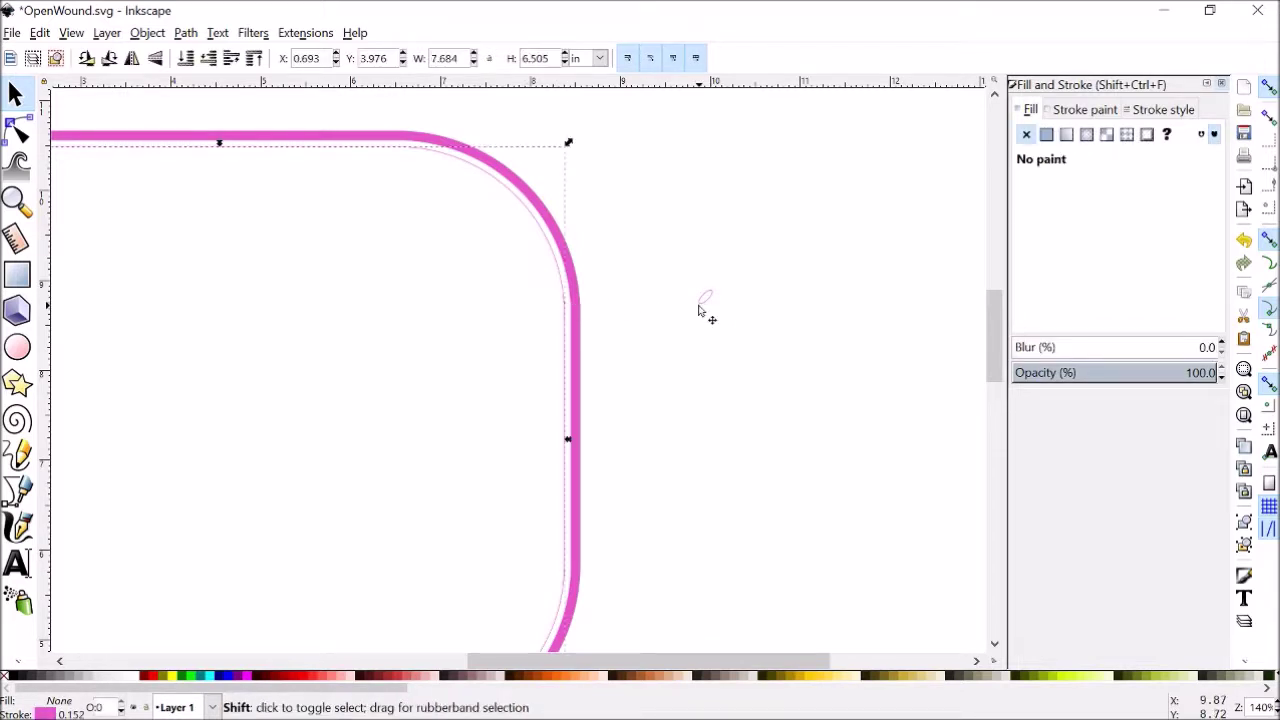
left_click(703, 302, "shift")
left_click(188, 34)
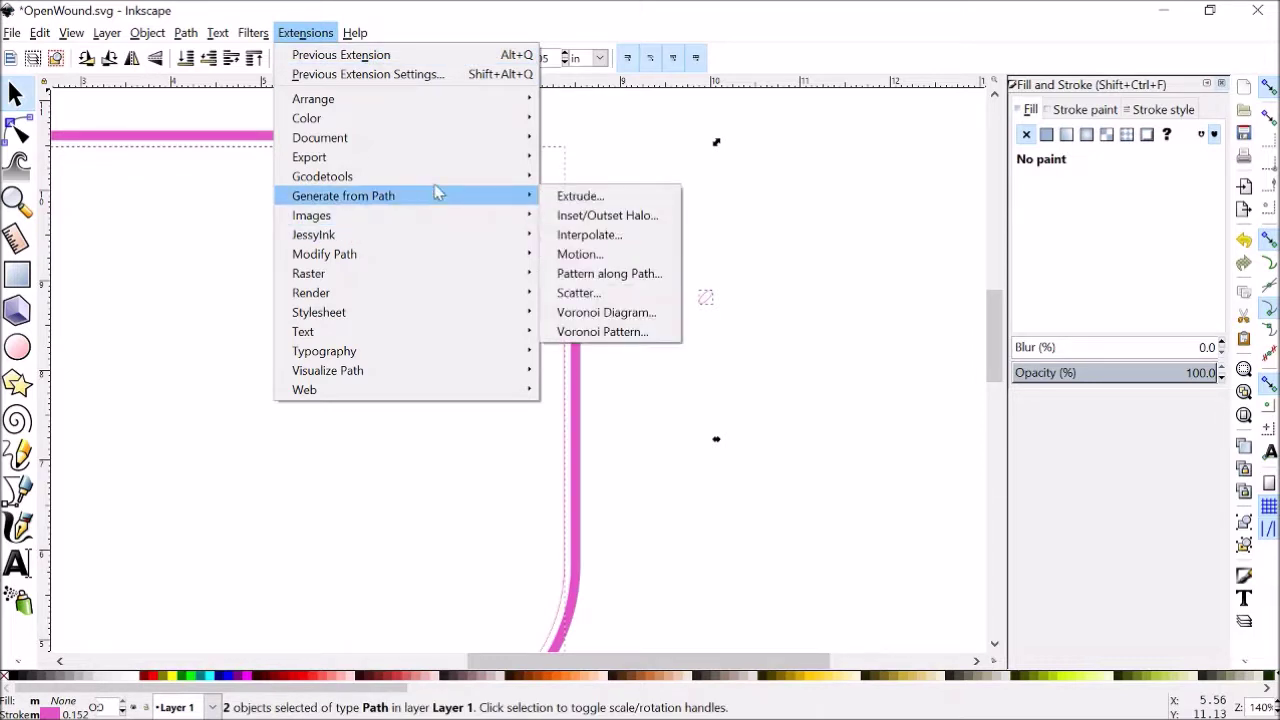
mouse_move(528, 196)
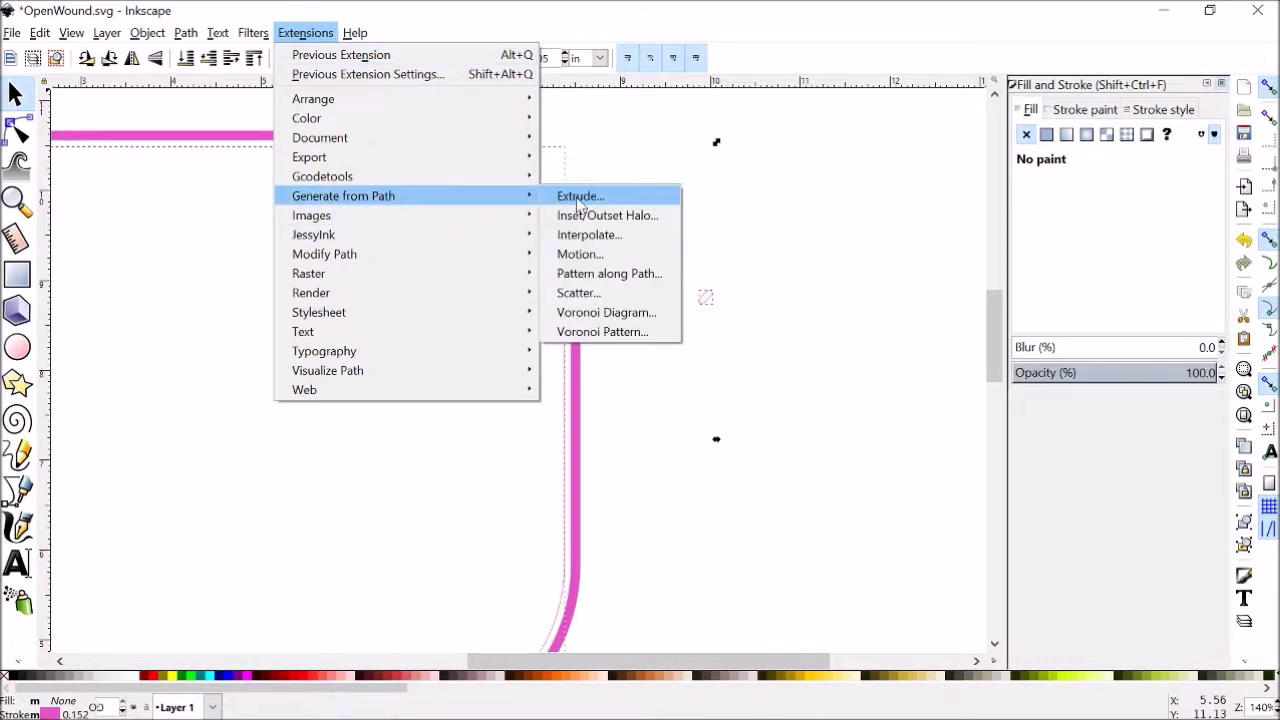
left_click(612, 274)
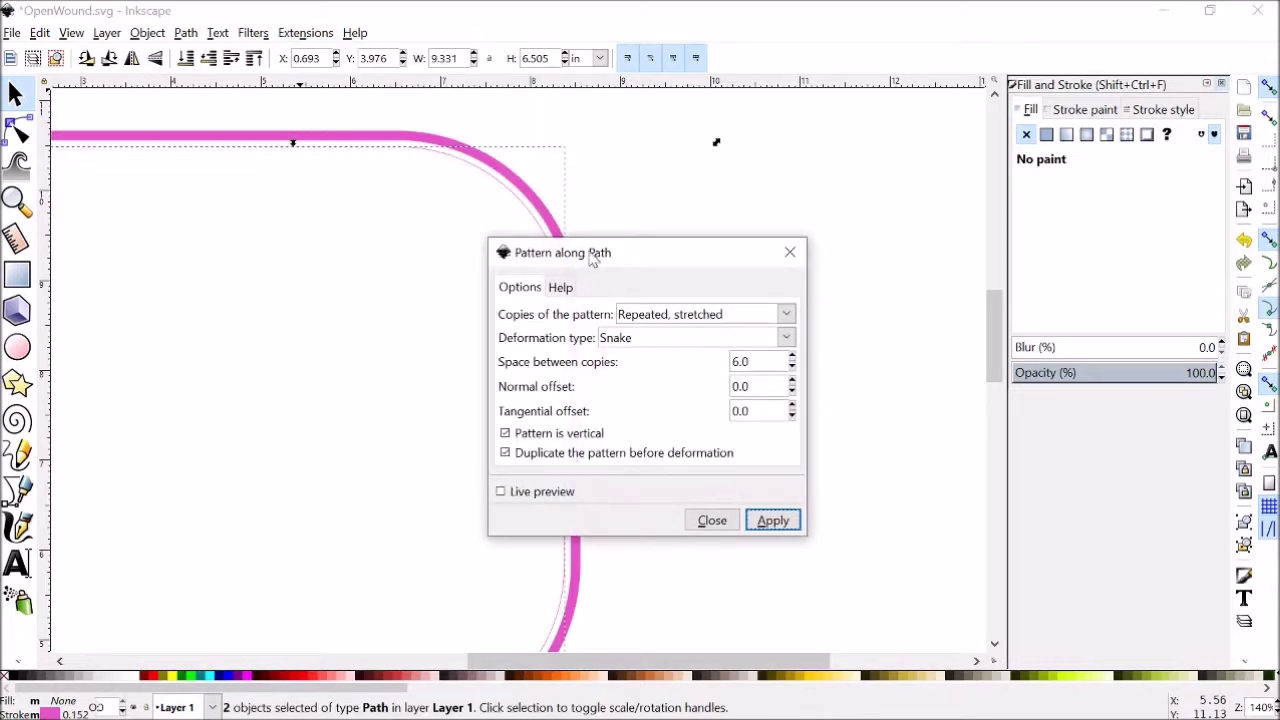
left_click_drag(592, 257, 892, 179)
left_click(803, 413)
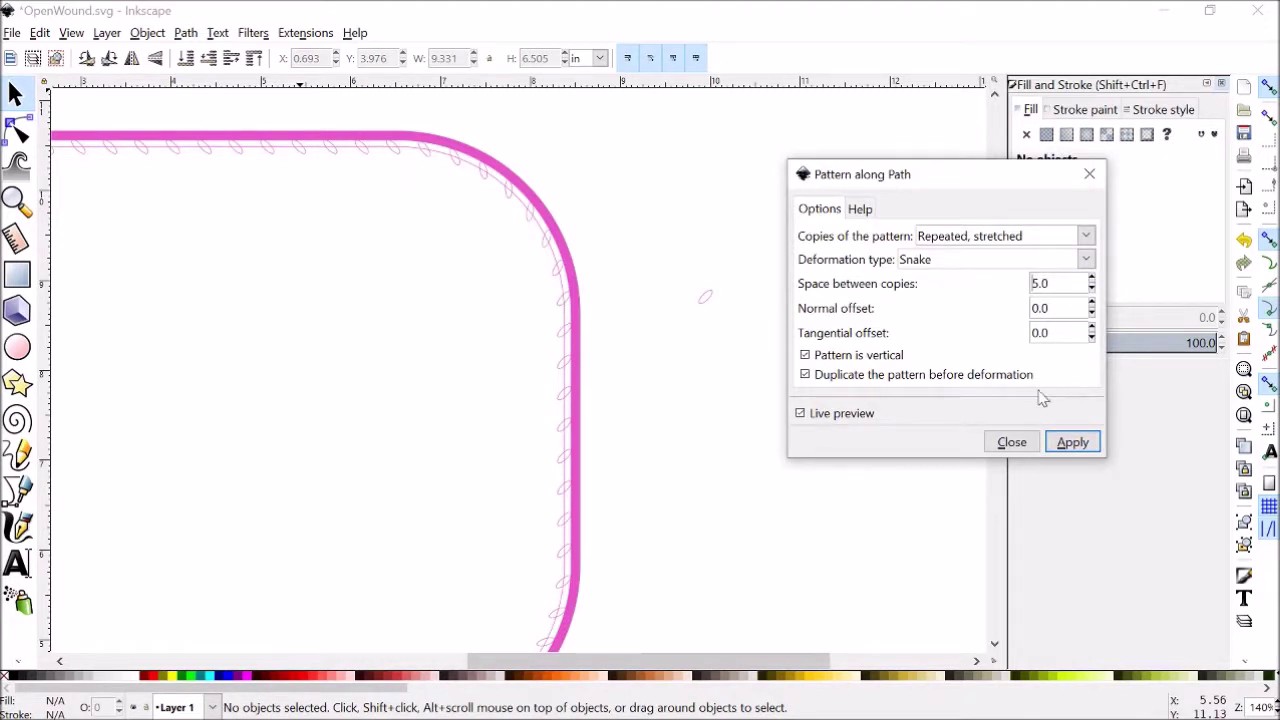
left_click(1069, 443)
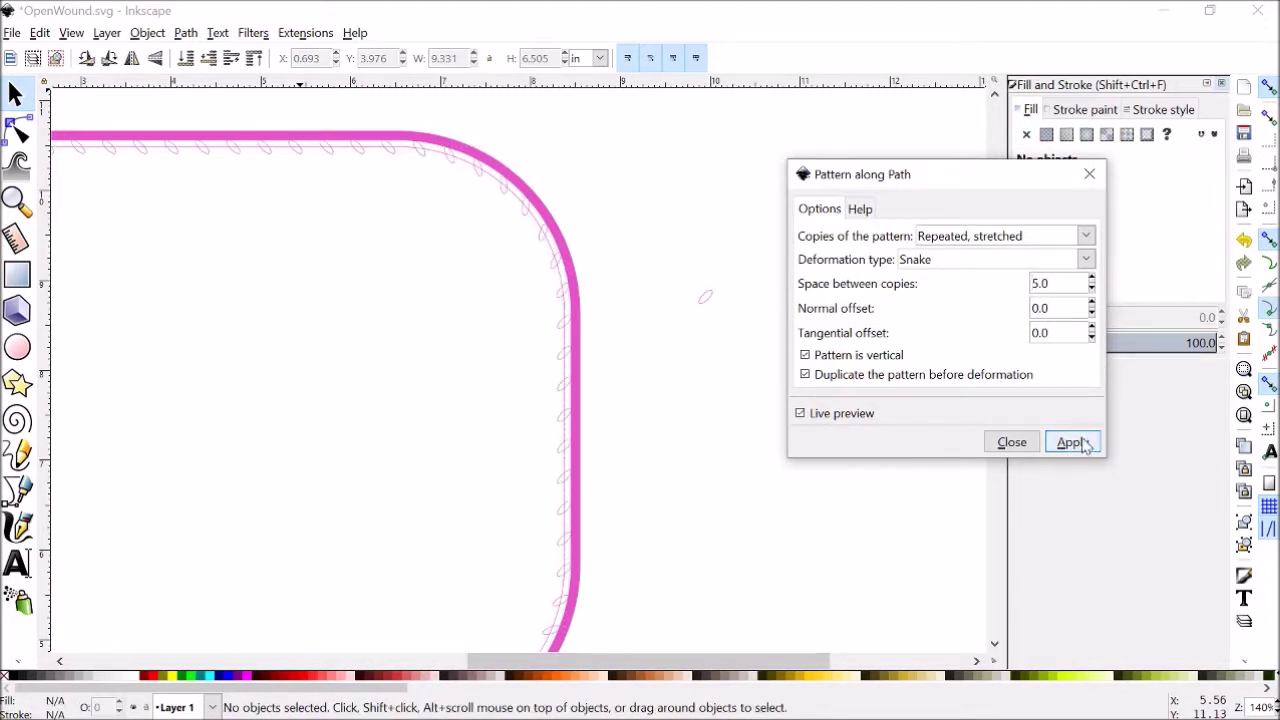
left_click(1089, 174)
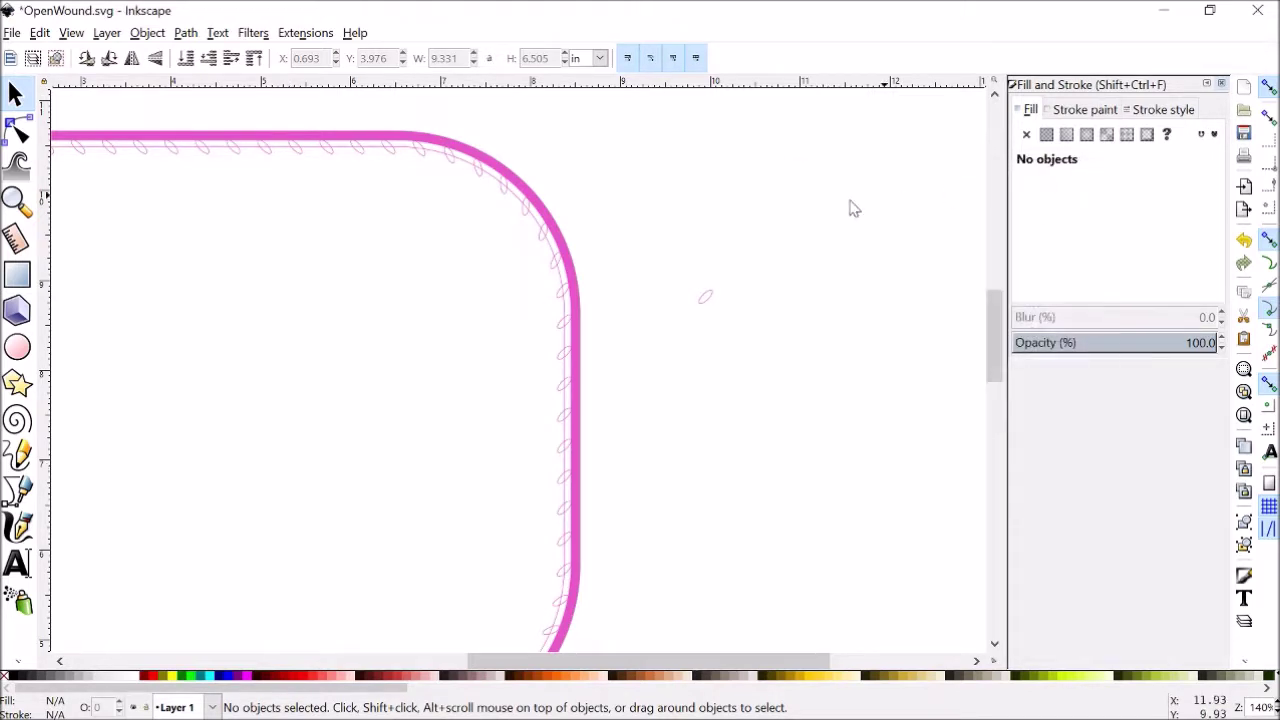
Step: Delete the stray original ellipse and scale the ellipse row slightly inward
left_click(705, 297)
key("Delete")
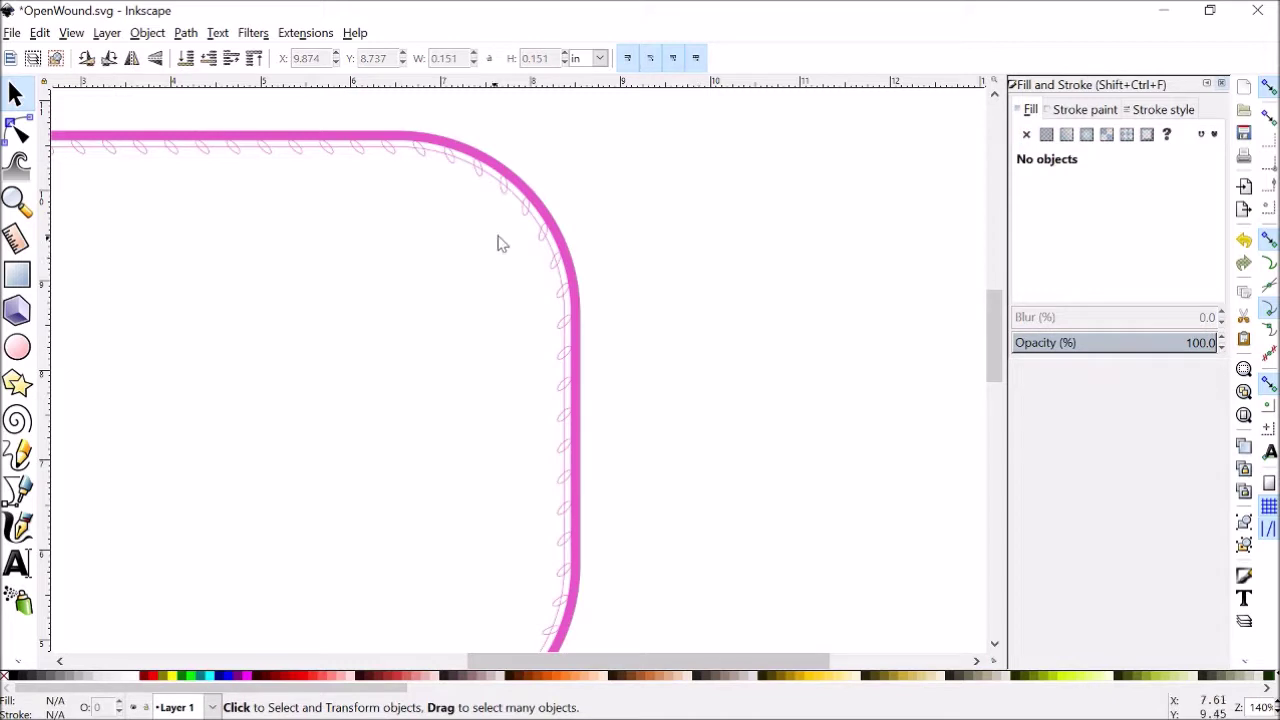
left_click(553, 259)
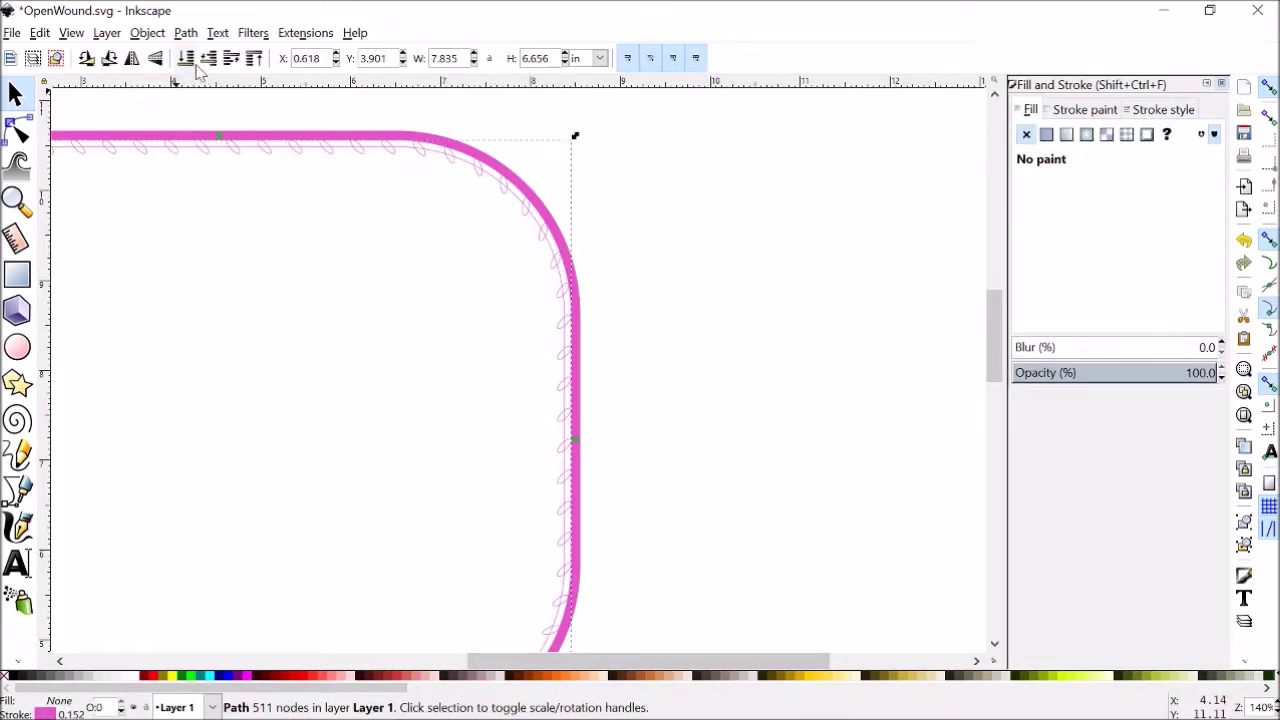
left_click_drag(226, 149, 228, 155)
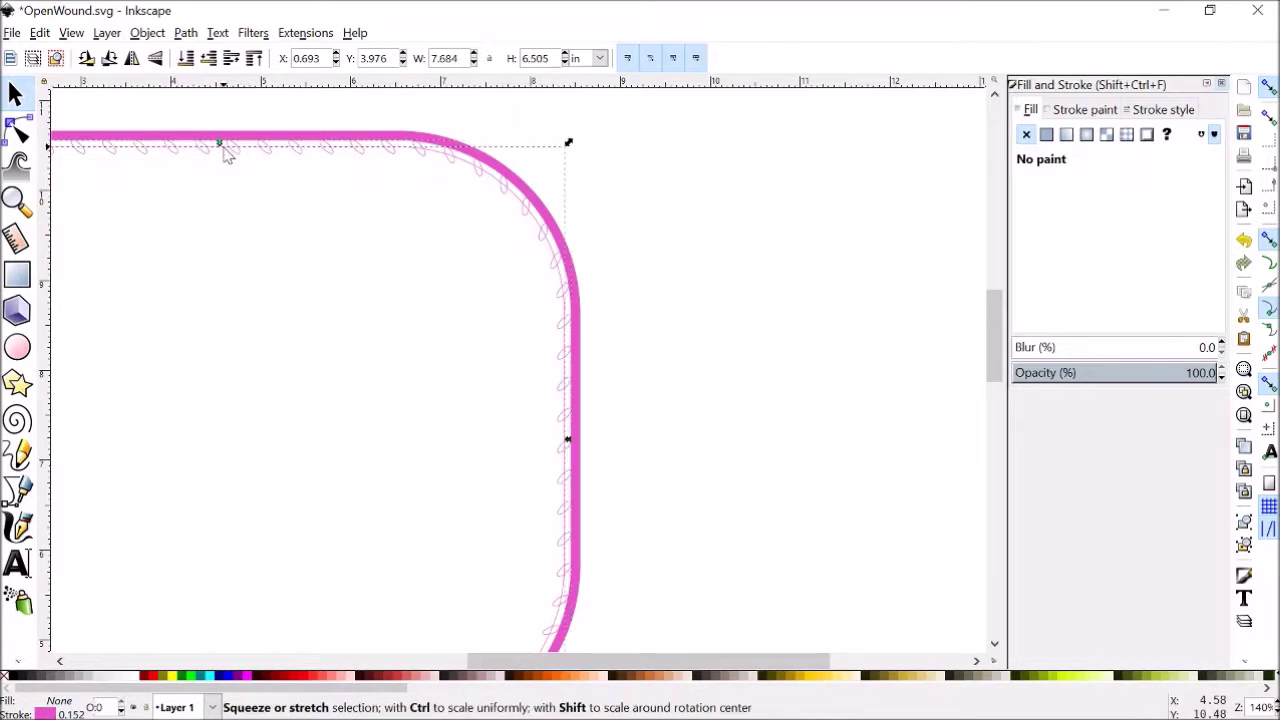
key("Escape")
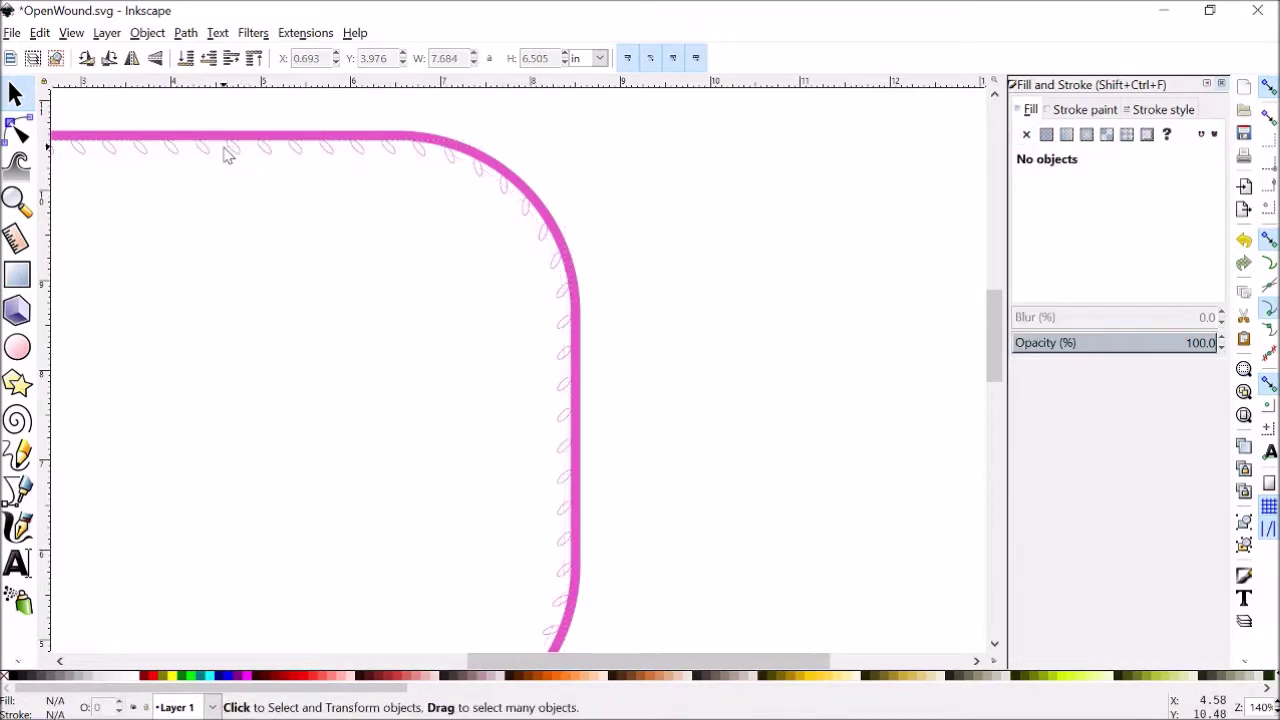
Step: Thin the rectangle's outline to a 0.006 in hairline
left_click(465, 148)
left_click(1168, 110)
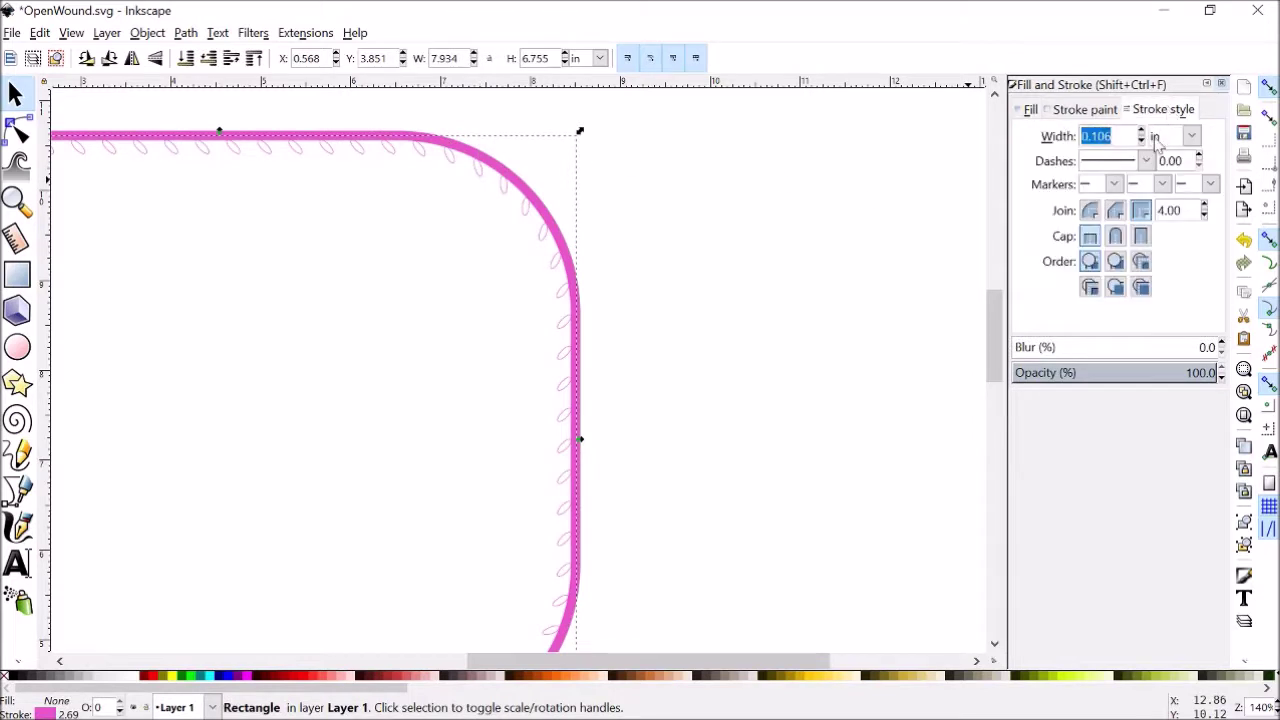
left_click(698, 210)
mouse_move(440, 220)
left_mouse_down()
mouse_move(666, 147)
mouse_move(646, 220)
mouse_move(740, 200)
mouse_move(716, 185)
left_mouse_up()
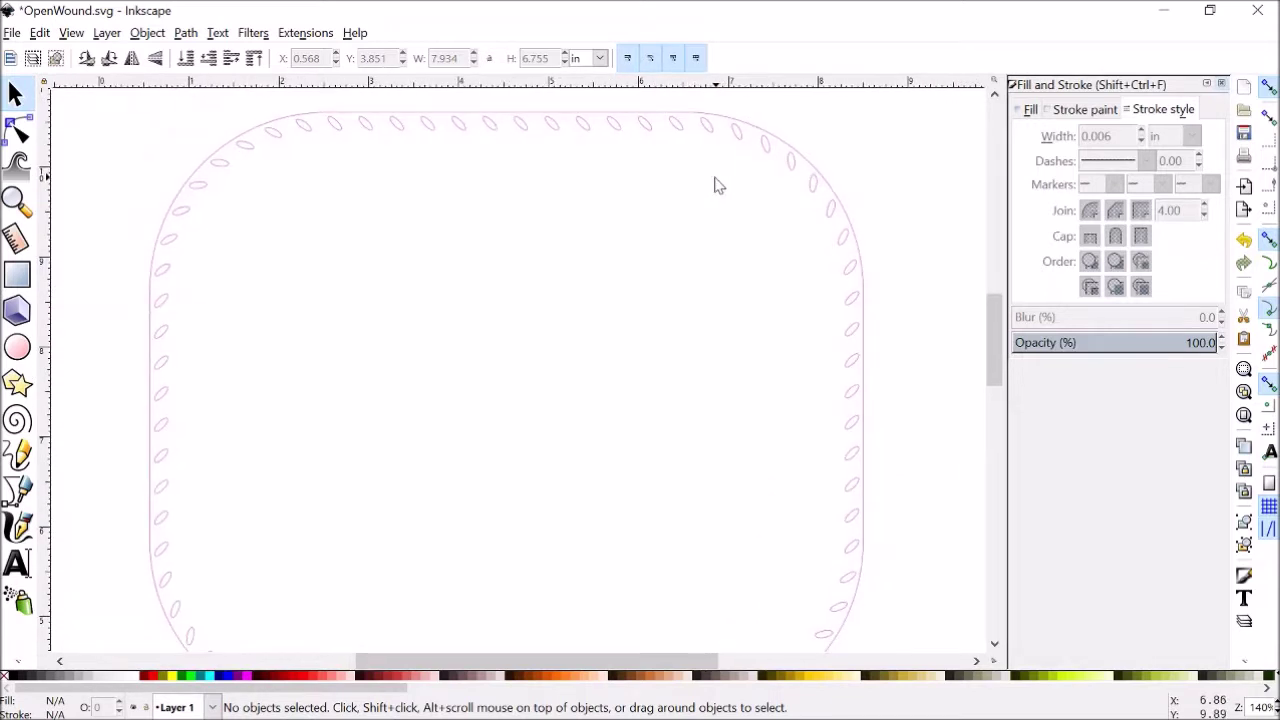
Step: Break the stitch-hole pattern path apart into 73 separate ellipse paths
left_click(489, 127)
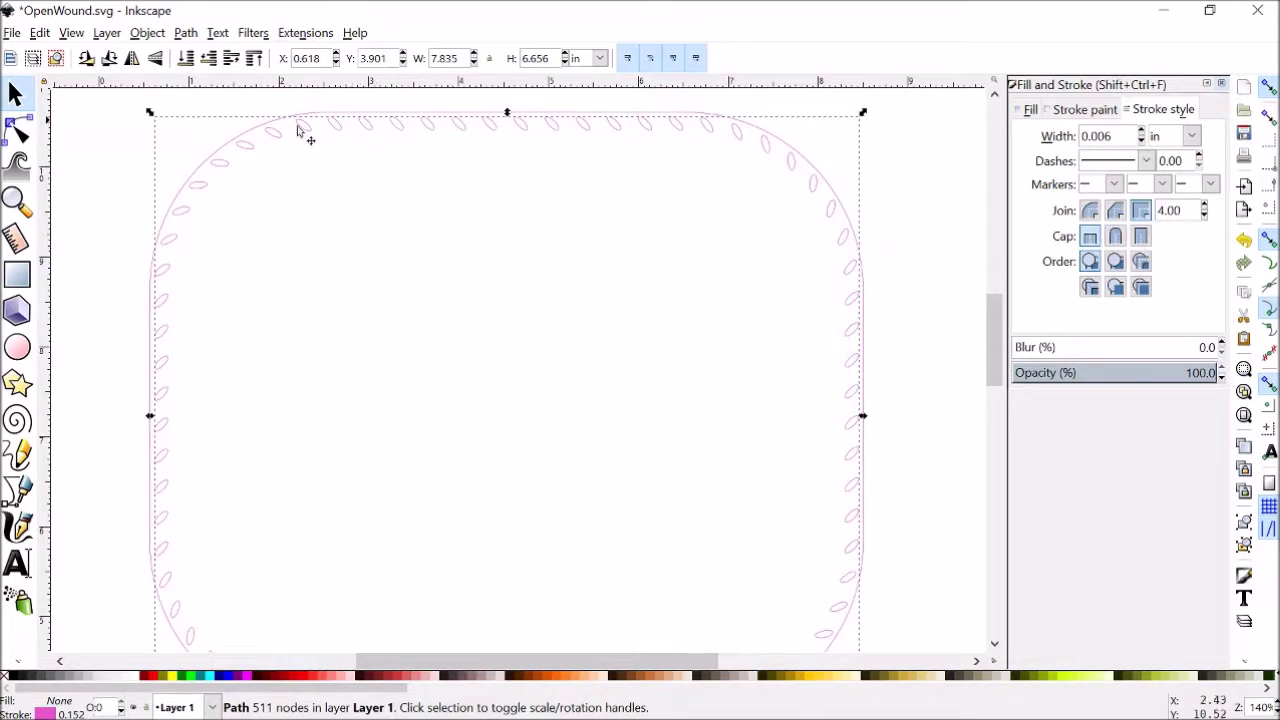
left_click(186, 32)
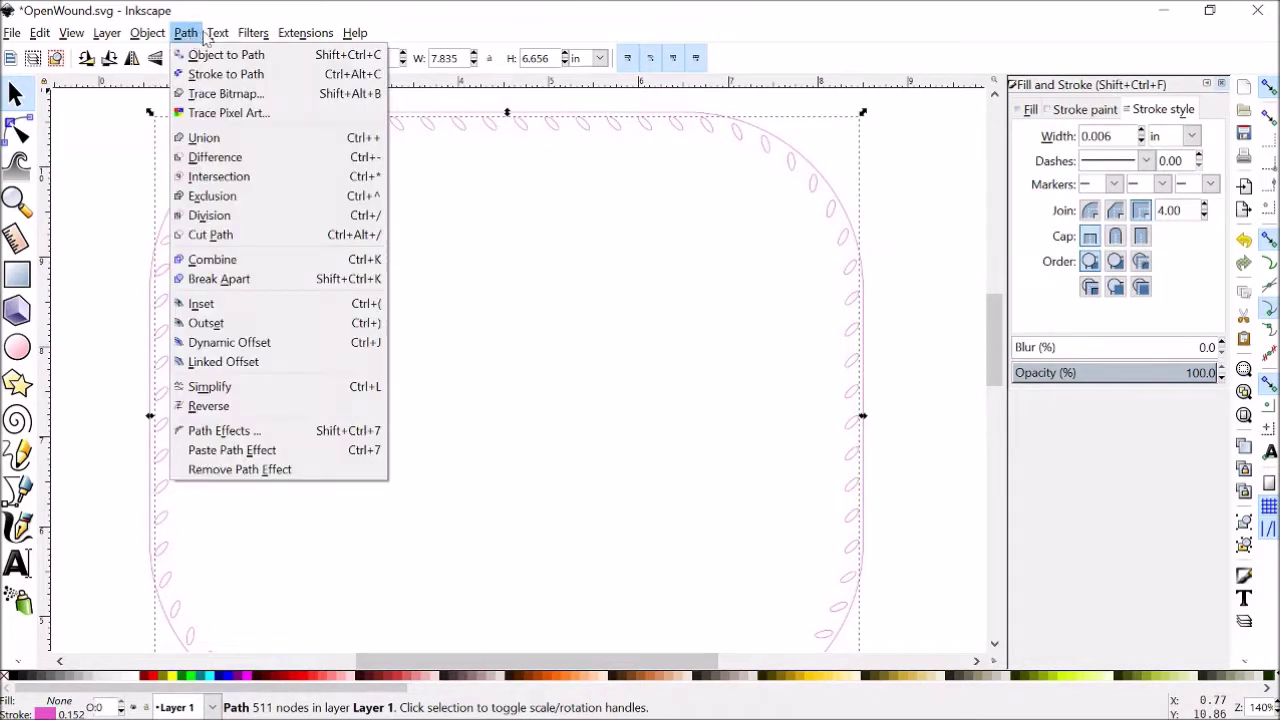
left_click(233, 285)
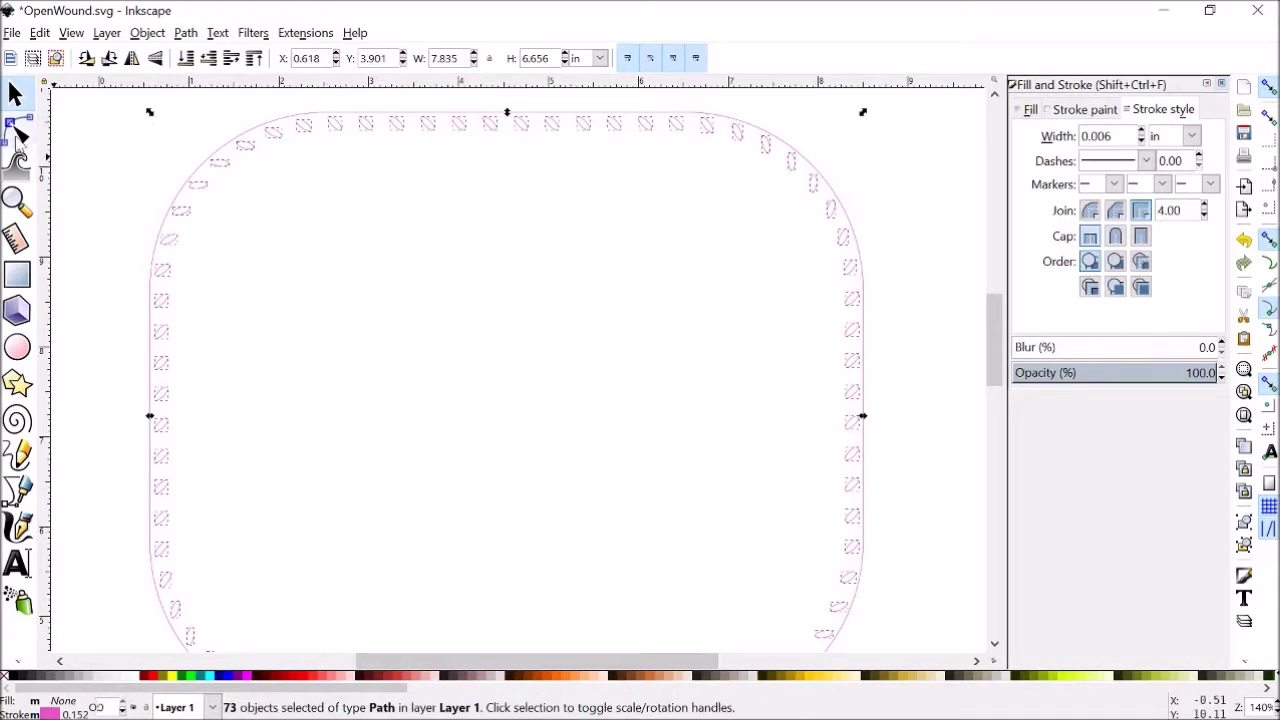
Step: Delete the 14 ellipse holes along the straight top edge
left_click(140, 131)
scroll(240, 160, "up", 2)
scroll(240, 160, "right", 2)
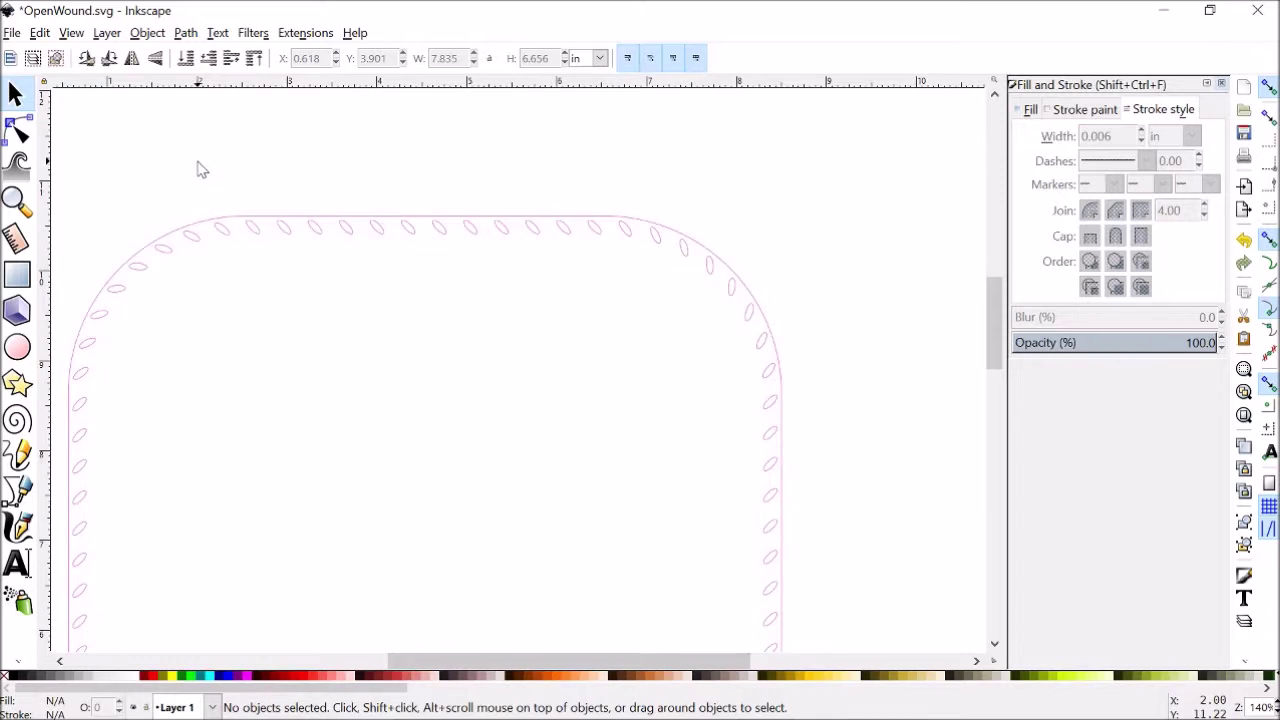
left_click_drag(197, 160, 680, 341)
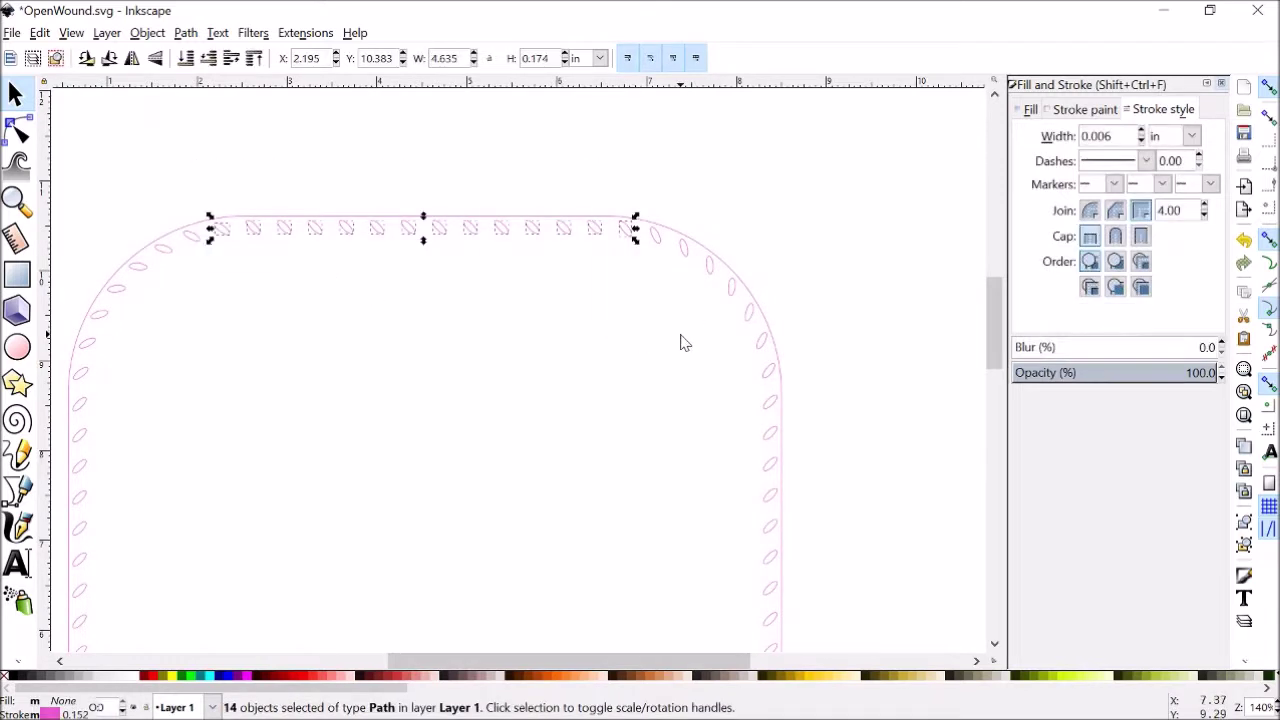
key("Delete")
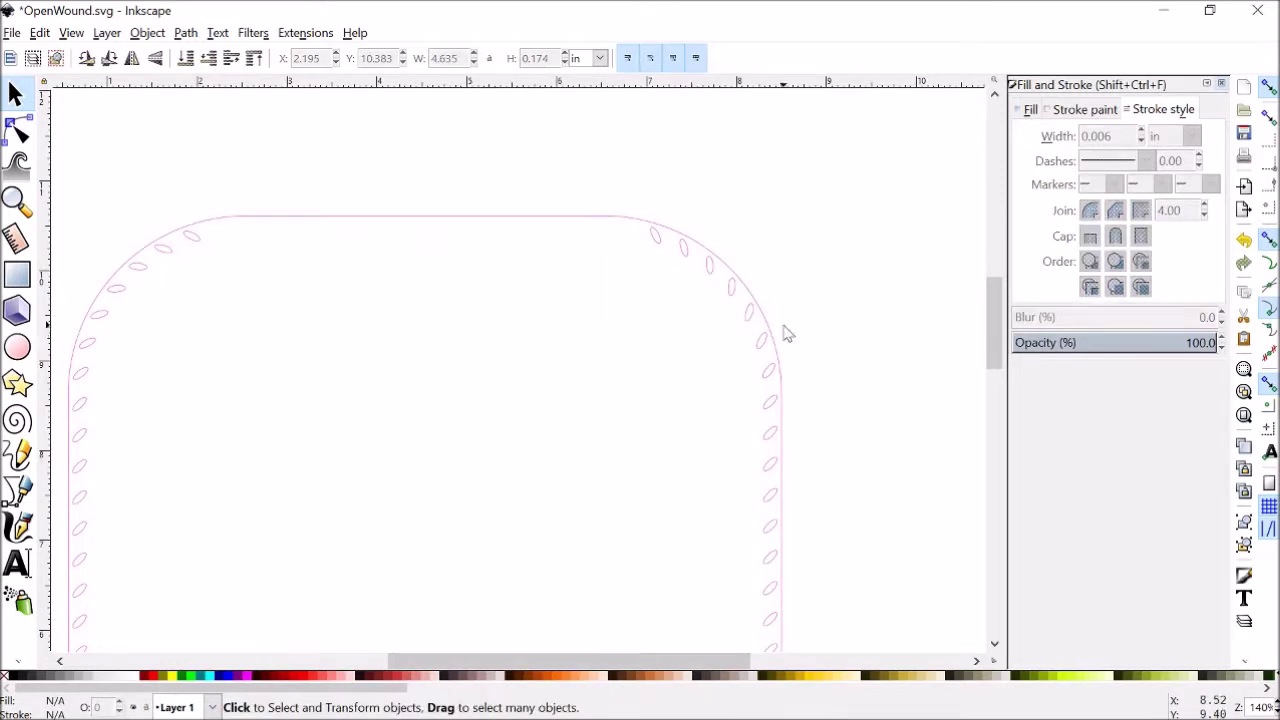
scroll(618, 360, "down", 2)
scroll(618, 360, "left", 1)
left_click_drag(618, 360, 668, 320)
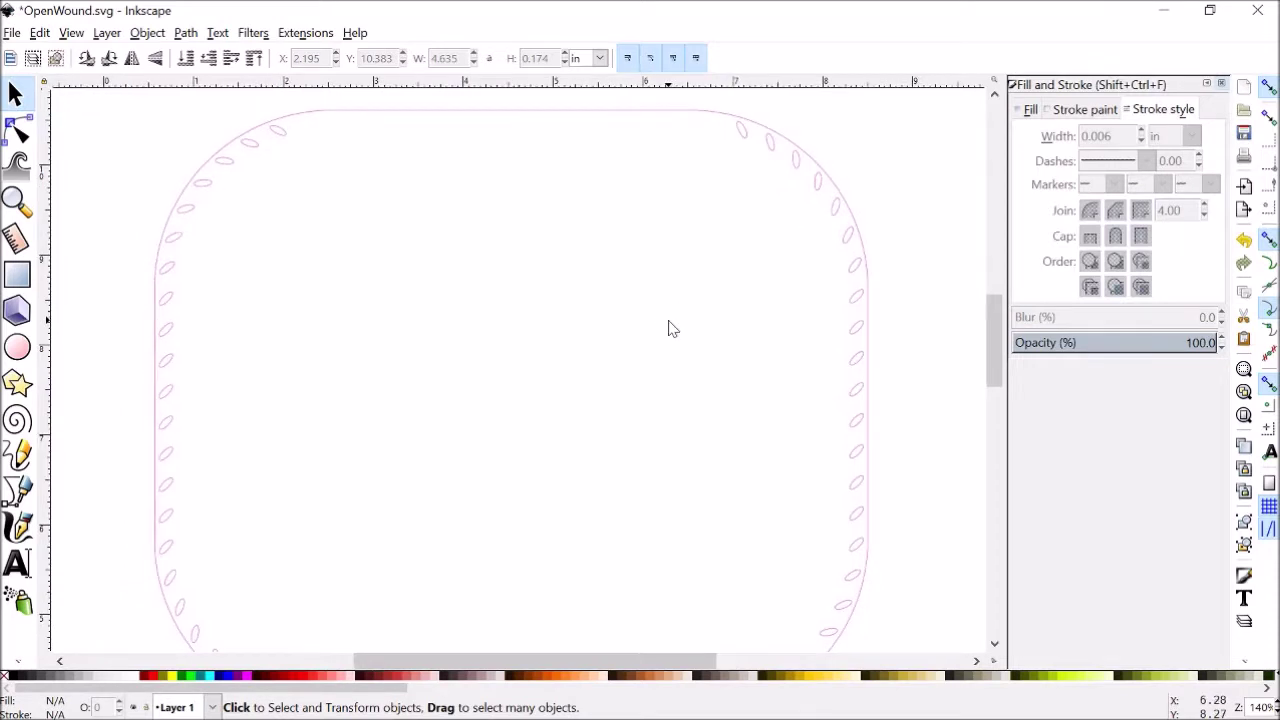